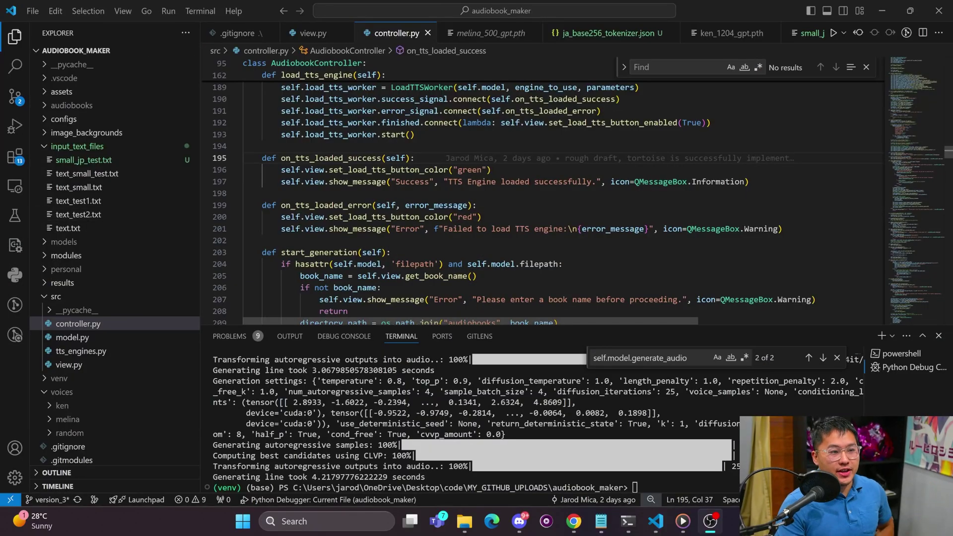
Step: Restart controller.py under the Python debugger with F5 to launch a fresh Audiobook Maker
left_click(262, 145)
key("F5")
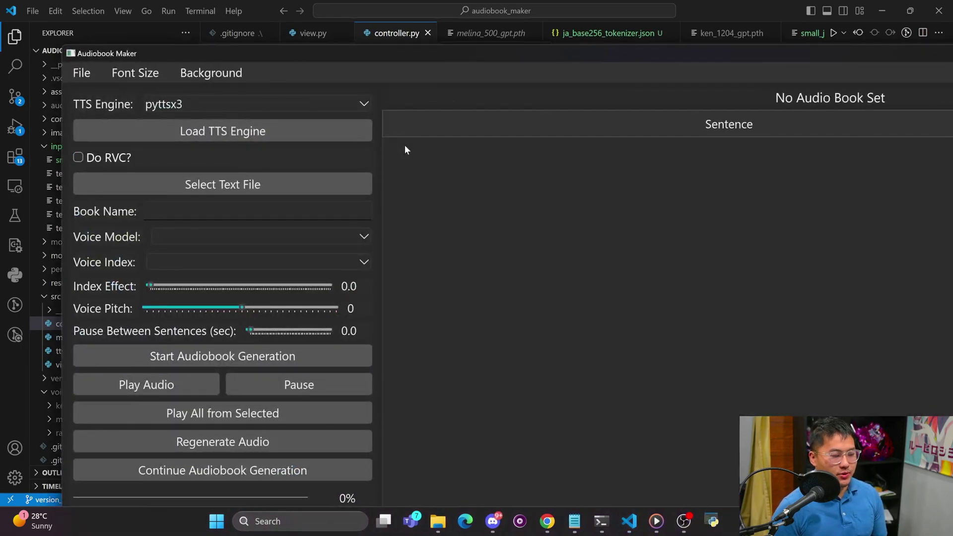
Step: Maximize Audiobook Maker, then select and load the tortoise TTS engine
double_click(219, 55)
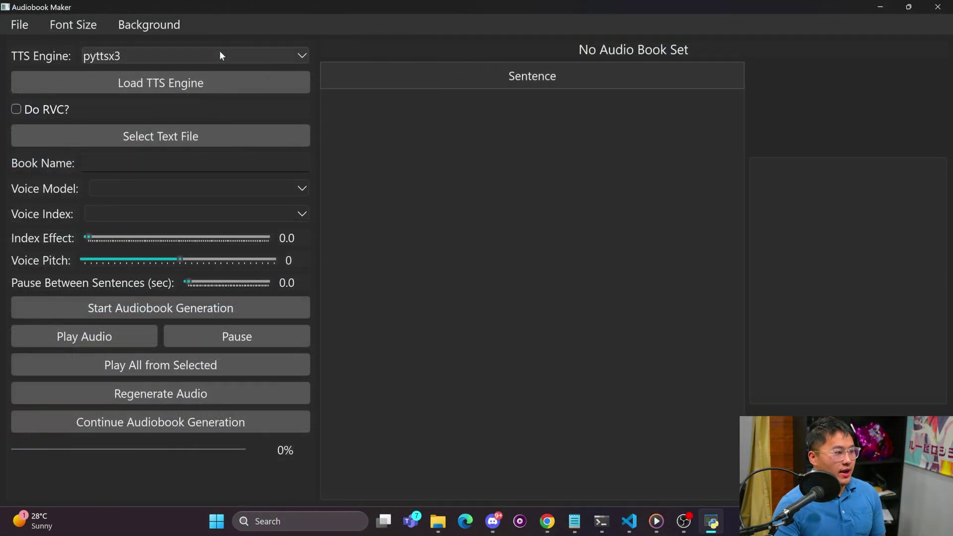
left_click(221, 55)
left_click(126, 110)
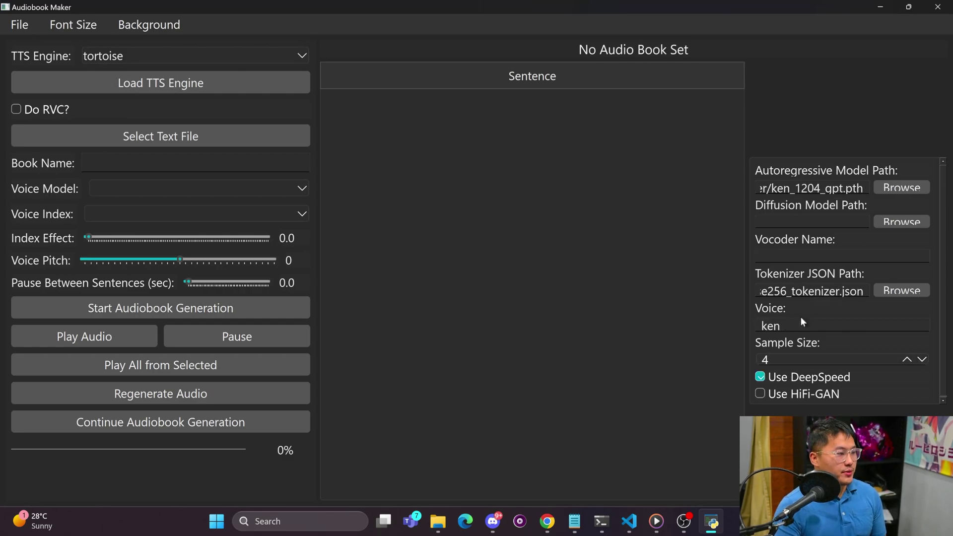
left_click(197, 85)
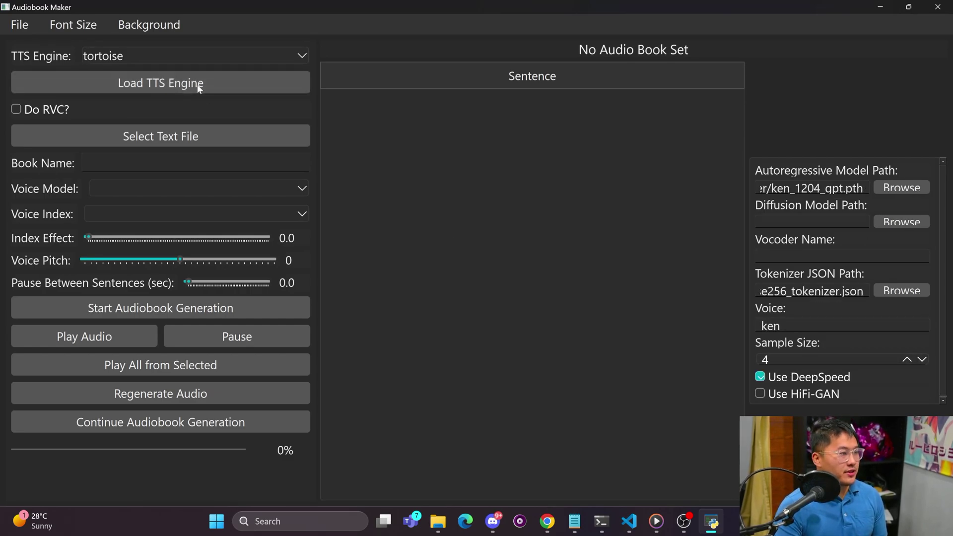
left_click(262, 88)
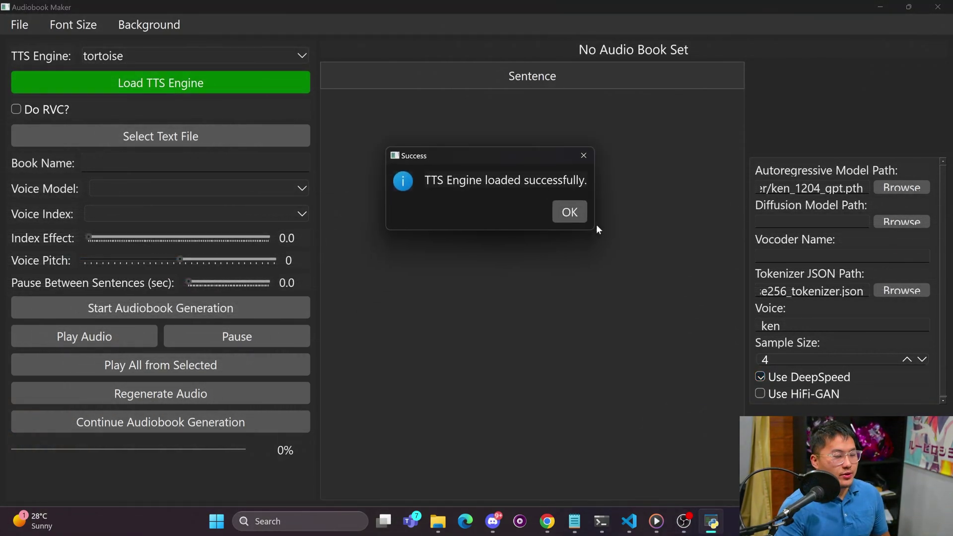
left_click(570, 211)
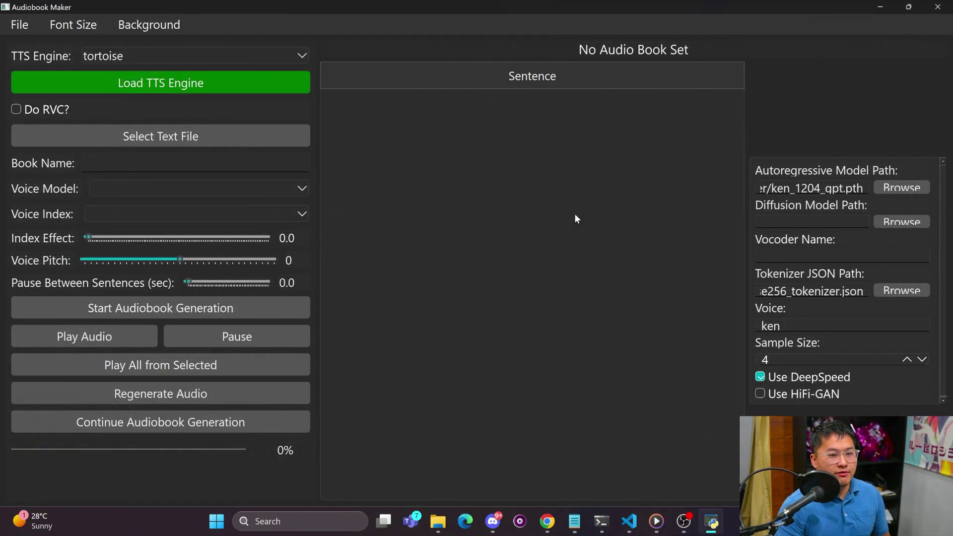
Step: Use small_jp_test.txt from input_text_files as the book text and name the book testja
left_click(182, 139)
double_click(189, 232)
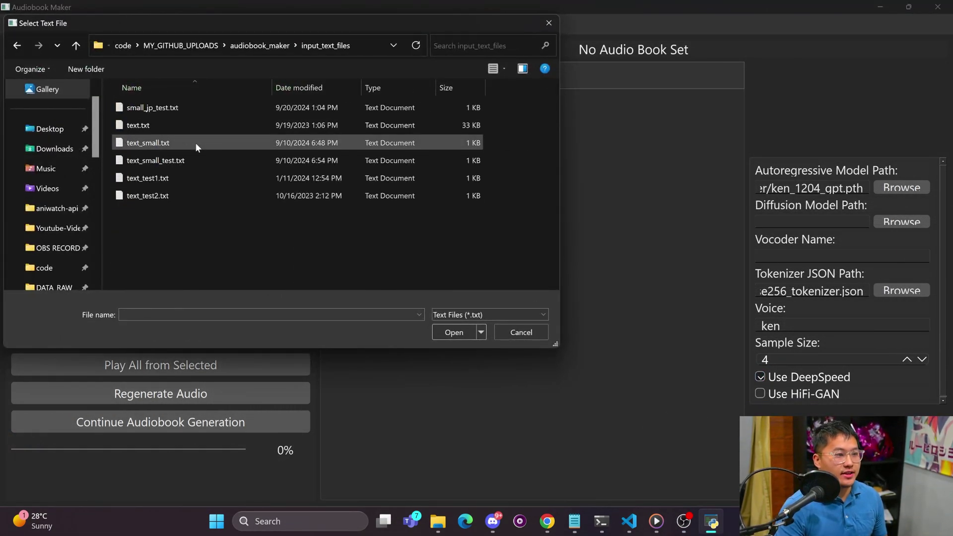
left_click(213, 106)
left_click(453, 332)
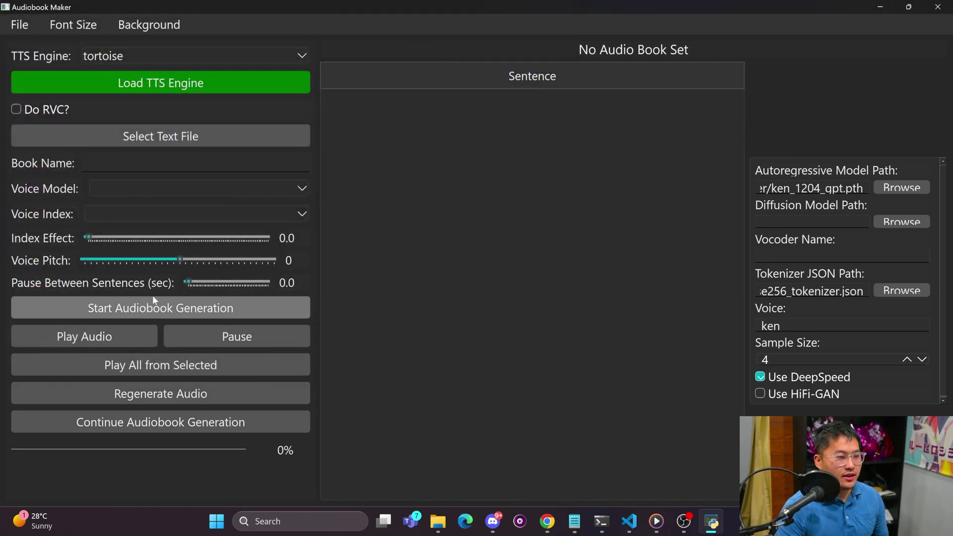
left_click(168, 164)
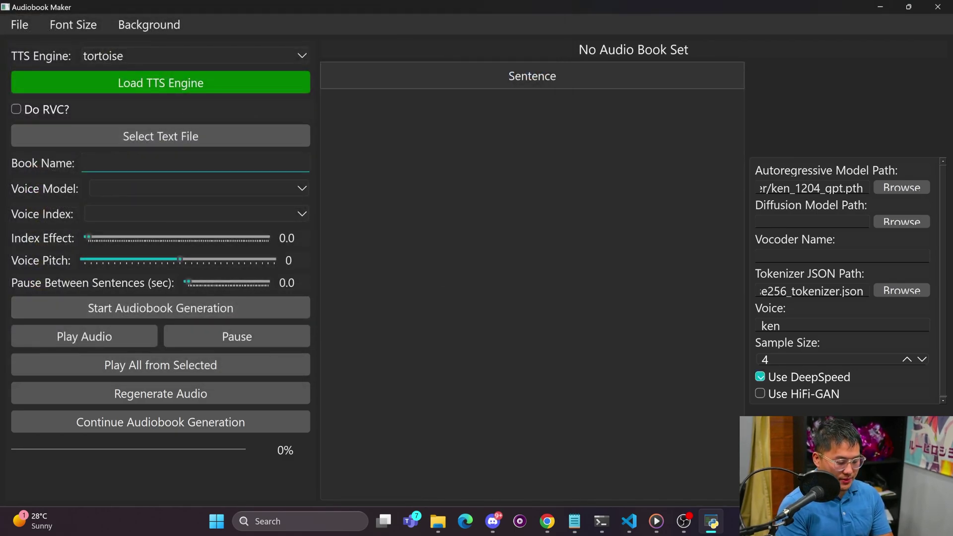
type("testja")
key("Return")
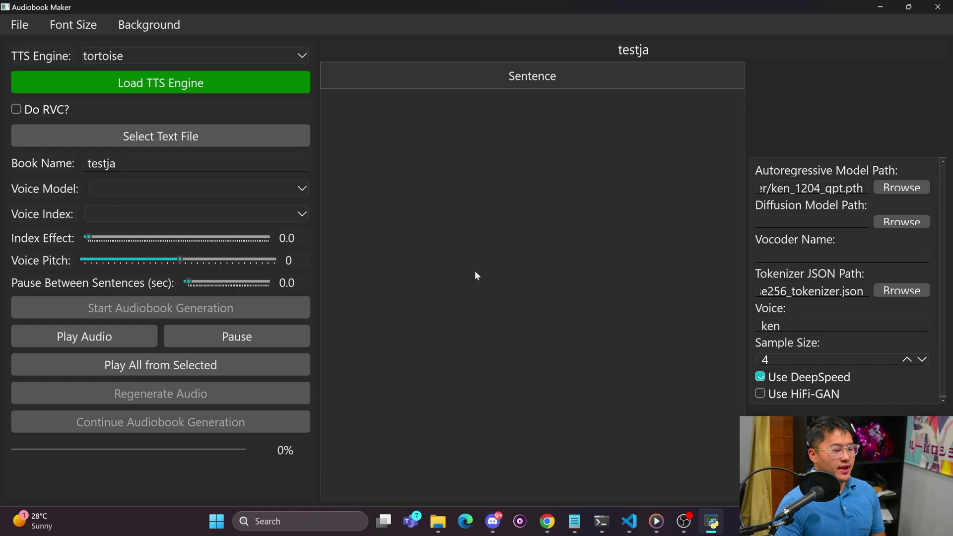
Step: Let all five Japanese sentences generate to 100%, playing all from sentence 1
left_click(870, 8)
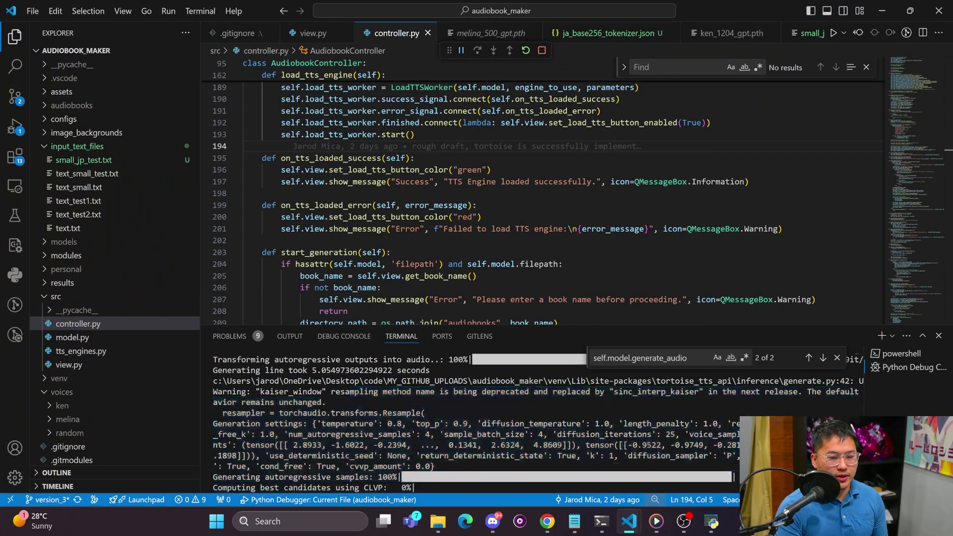
left_click(712, 522)
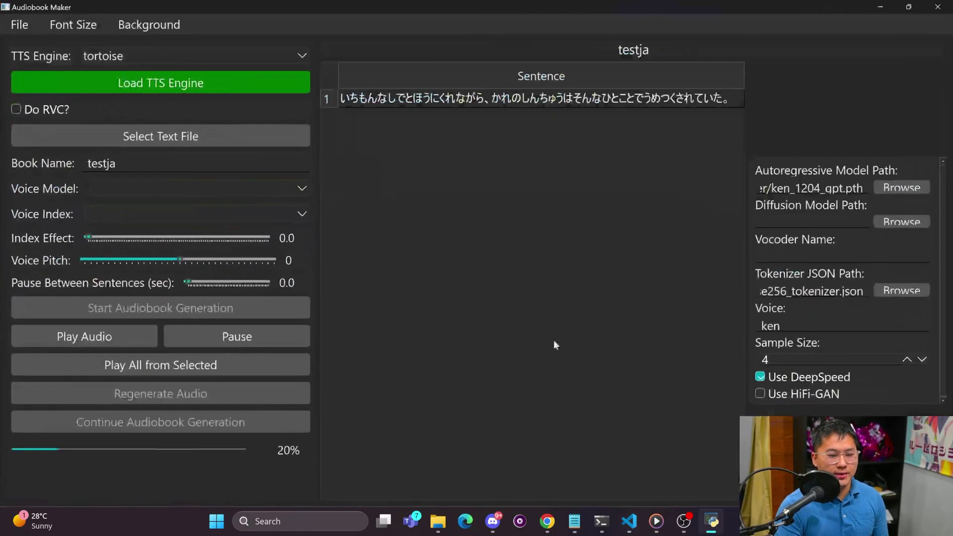
left_click(428, 102)
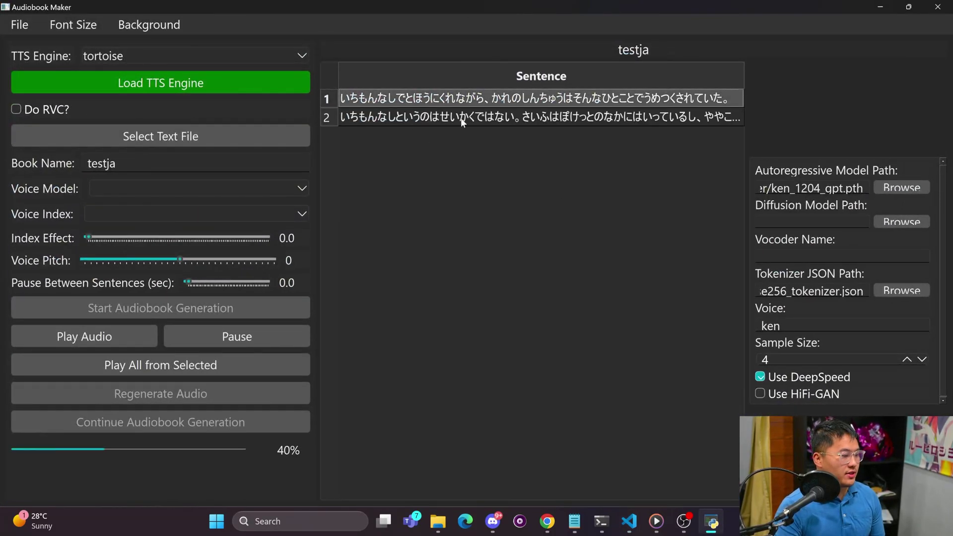
left_click(186, 365)
key("alt+Tab")
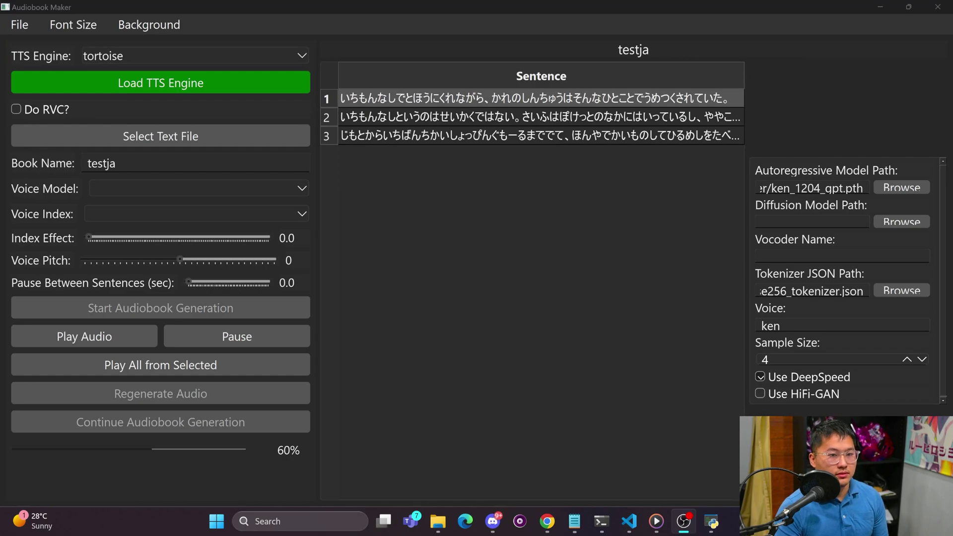
left_click(267, 461)
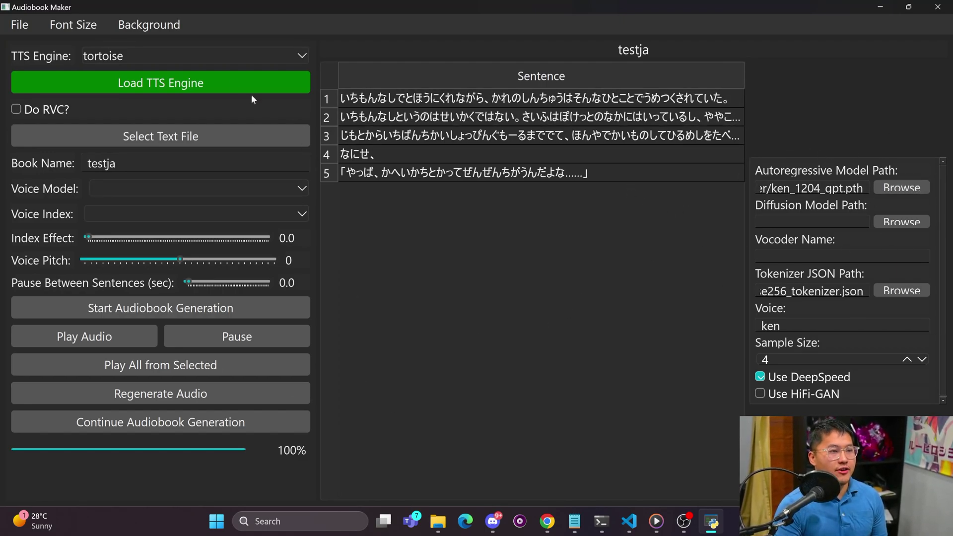
Step: Switch the TTS engine to styletts2, then back to tortoise
left_click(227, 57)
left_click(199, 79)
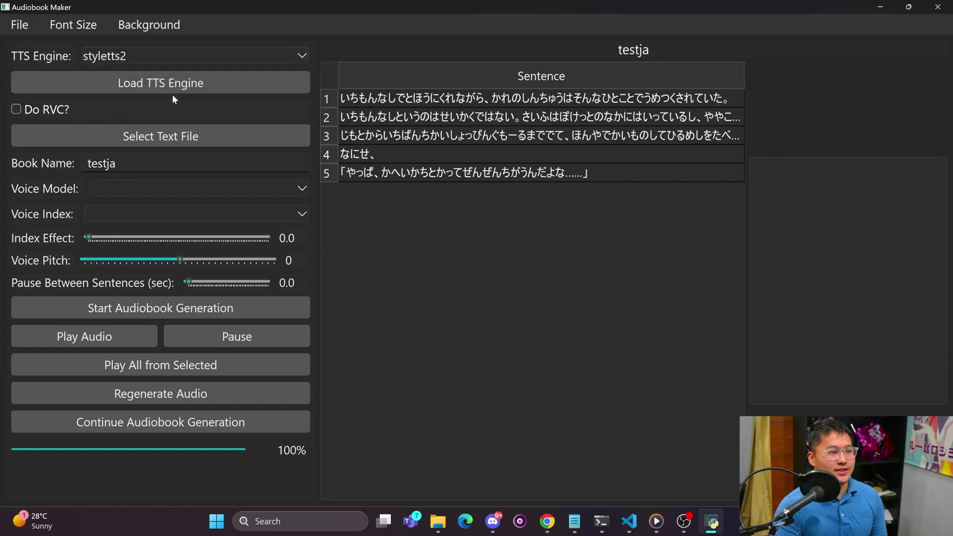
left_click(152, 56)
left_click(145, 108)
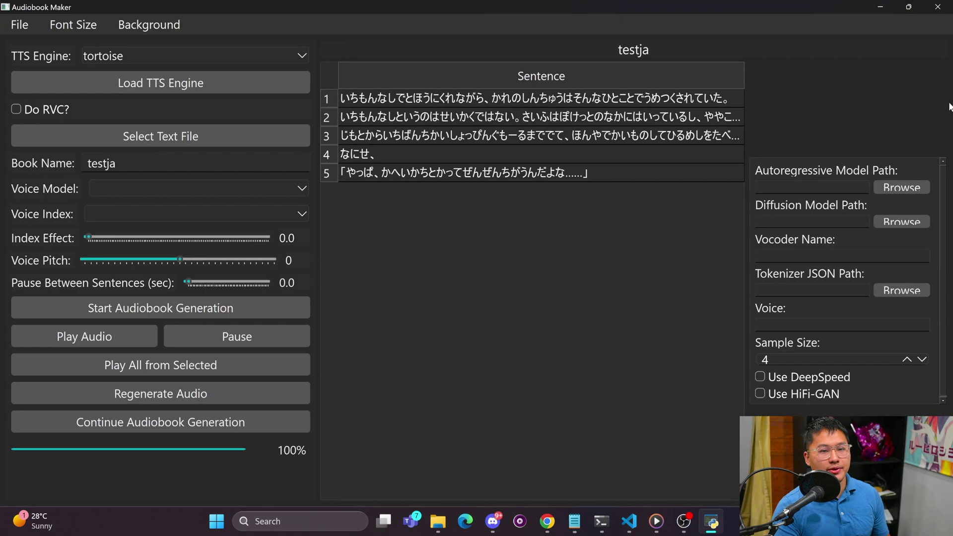
Step: Toggle Do RVC? on and off twice, leaving RVC off
left_click(15, 110)
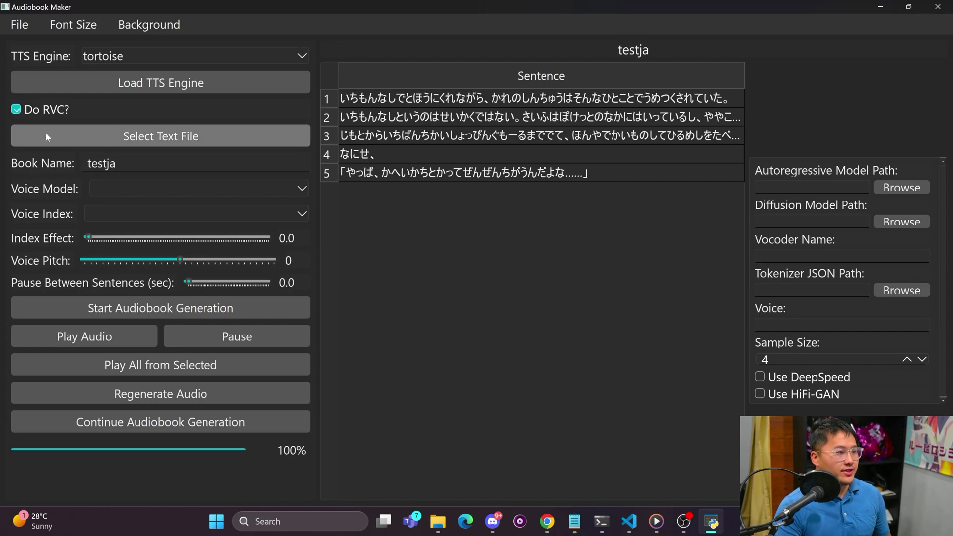
left_click(15, 109)
left_click(15, 110)
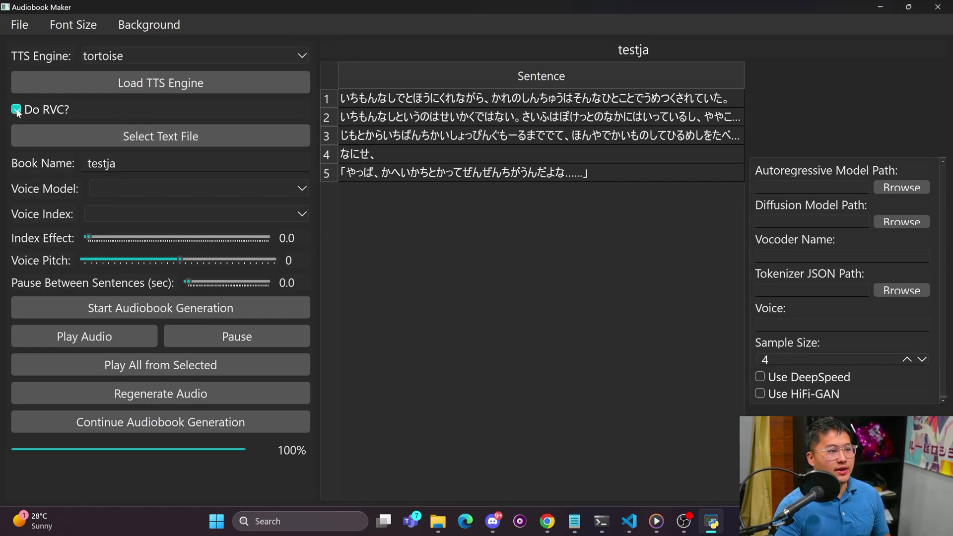
left_click(16, 110)
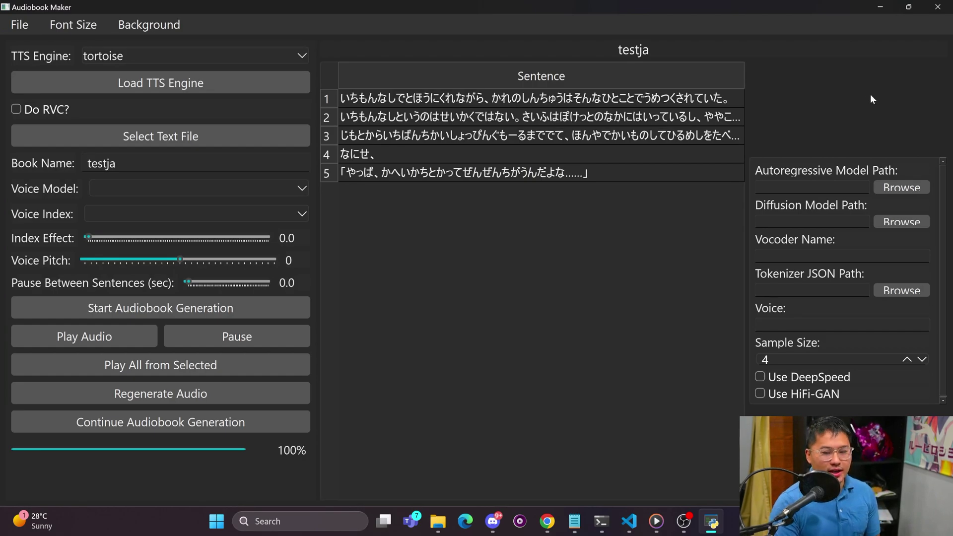
Step: Back in VS Code, open src/tts_engines.py and browse its code
left_click(879, 8)
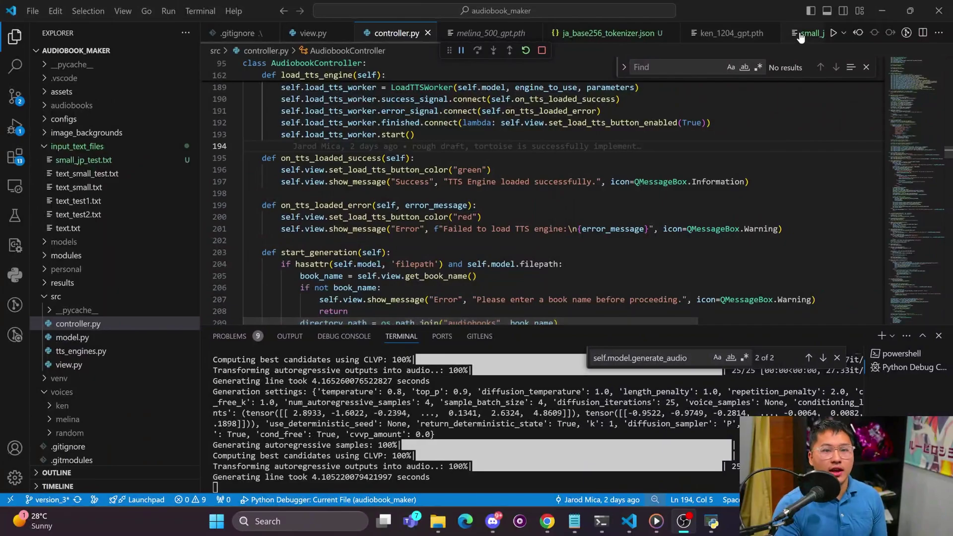
left_click(98, 350)
scroll(540, 188, "up", 3)
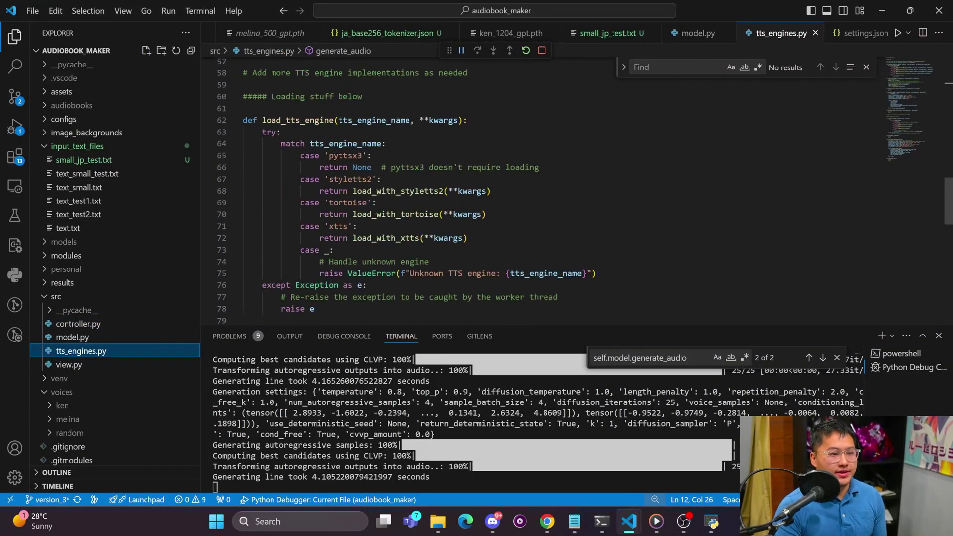
left_click_drag(491, 191, 314, 179)
scroll(314, 179, "down", 5)
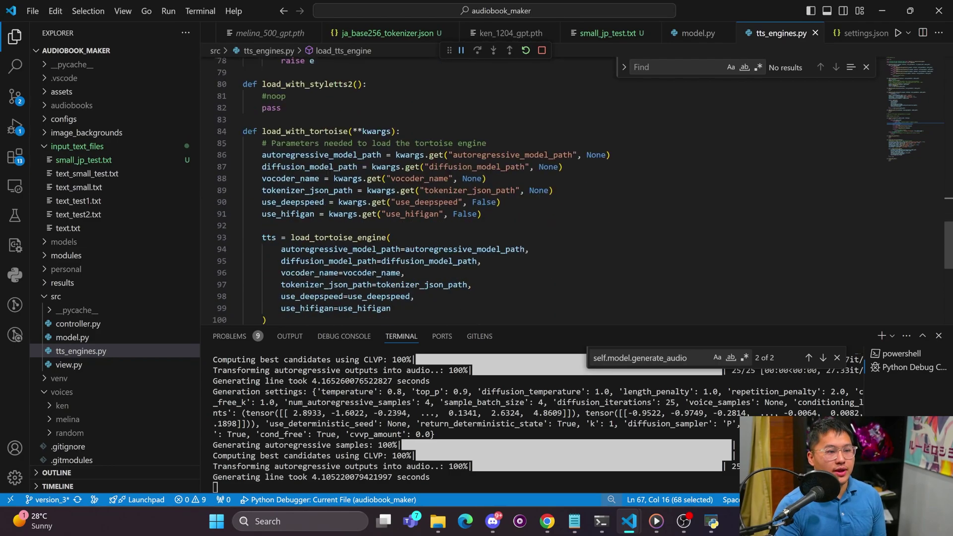
left_click_drag(282, 107, 244, 83)
scroll(447, 199, "up", 1)
left_click_drag(281, 139, 243, 114)
Step: Look over the load_with_tortoise definition and its parameters
left_click(401, 162)
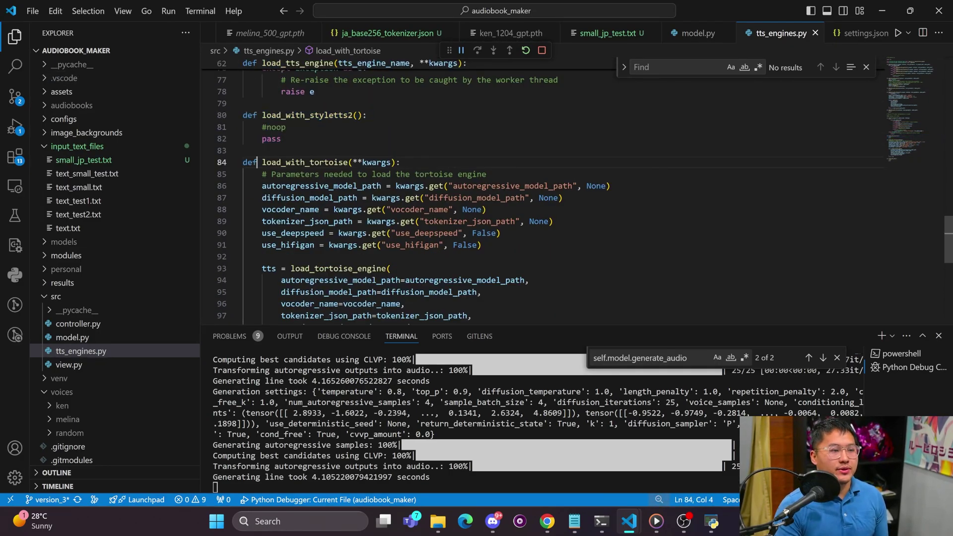
left_click_drag(401, 163, 481, 245)
left_click(500, 233)
scroll(500, 232, "down", 4)
scroll(407, 194, "up", 3)
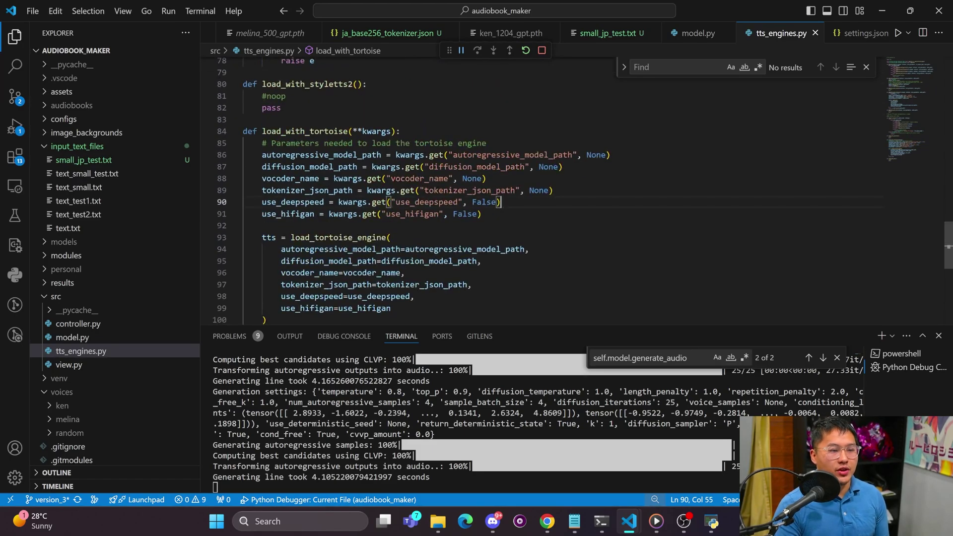
left_click_drag(278, 323, 257, 143)
left_click(401, 131)
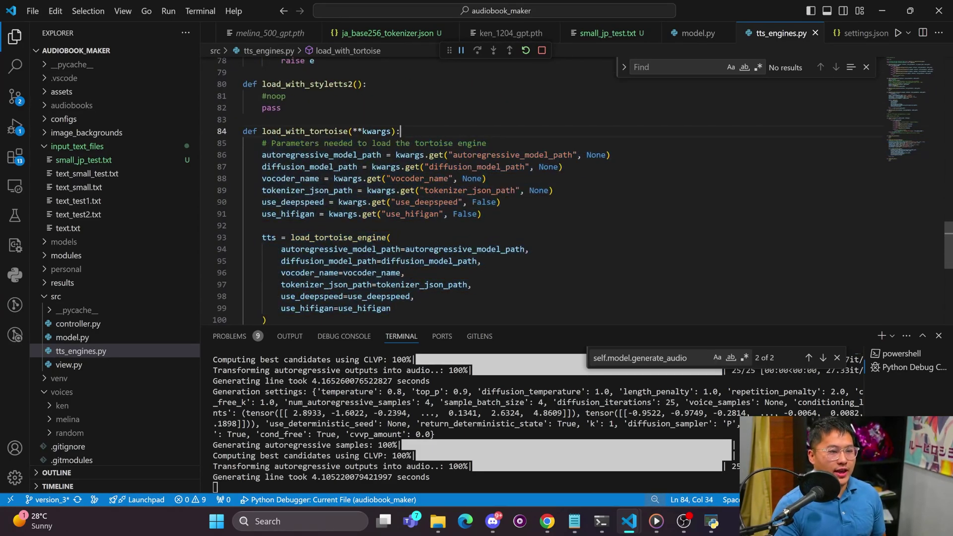
scroll(401, 131, "up", 3)
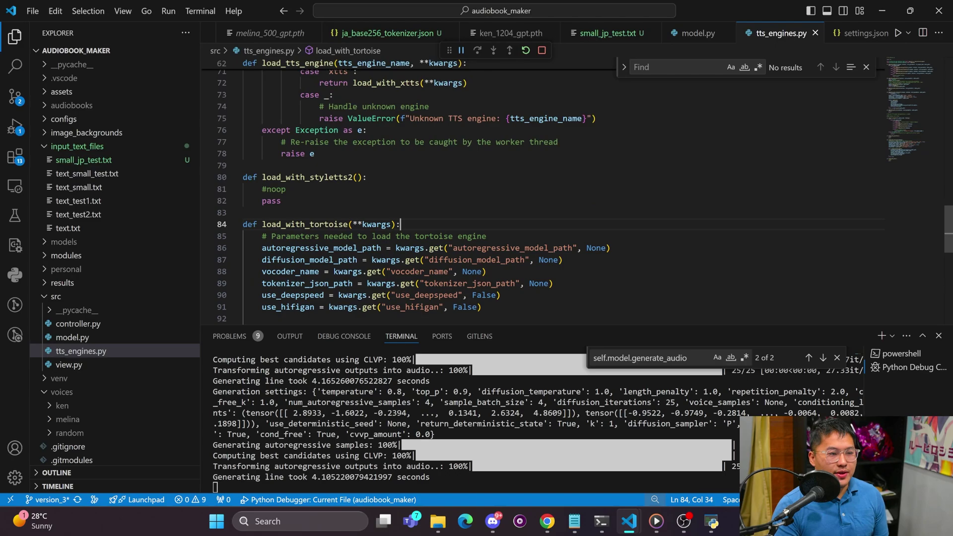
Step: Highlight load_with_styletts2, pointing out its #noop comment and pass statement
left_click_drag(243, 165, 281, 201)
left_click(285, 190)
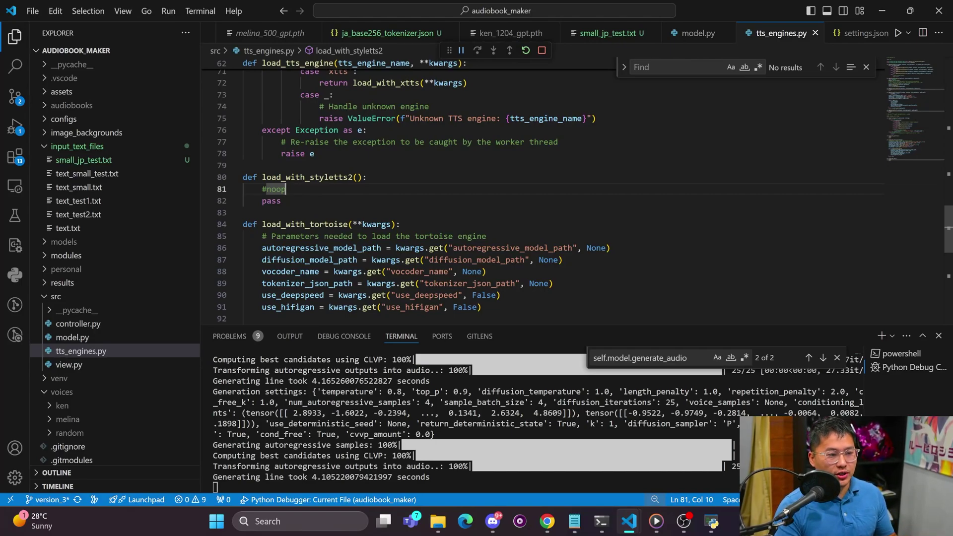
left_click(281, 201)
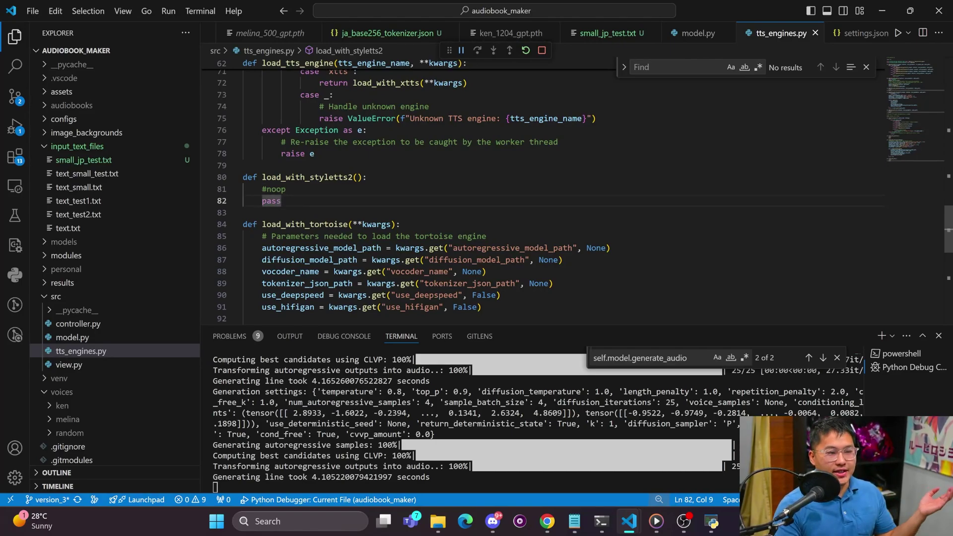
left_click(286, 189)
scroll(447, 199, "up", 3)
scroll(447, 198, "up", 5)
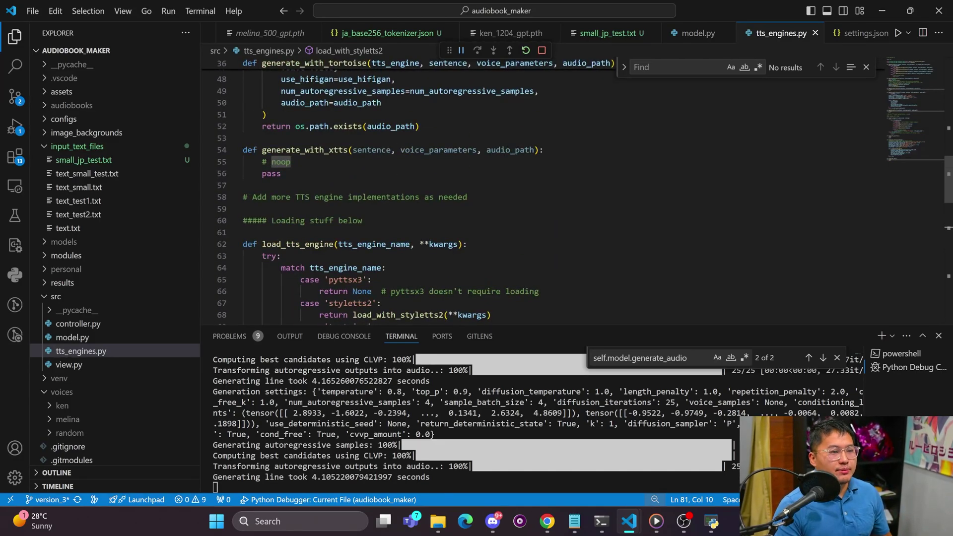
scroll(447, 199, "down", 2)
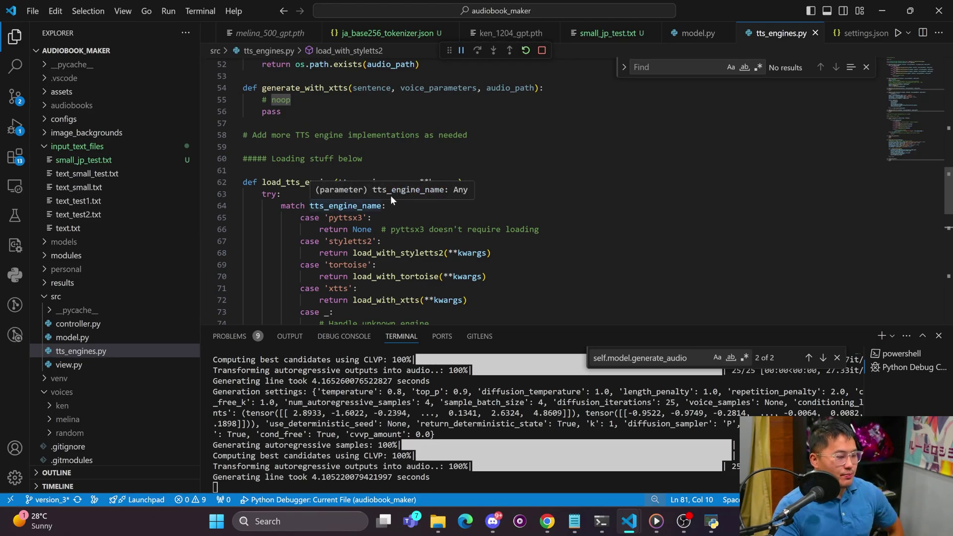
scroll(390, 195, "down", 7)
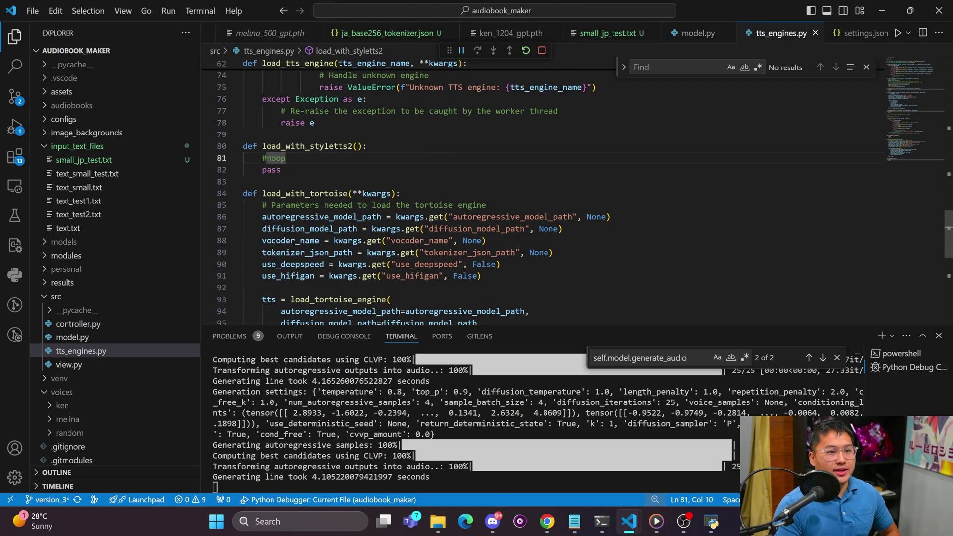
Step: In the browser, open the audiobook_maker repository and switch to the version_3 branch
scroll(541, 189, "up", 4)
key("alt+Tab")
left_click(293, 200)
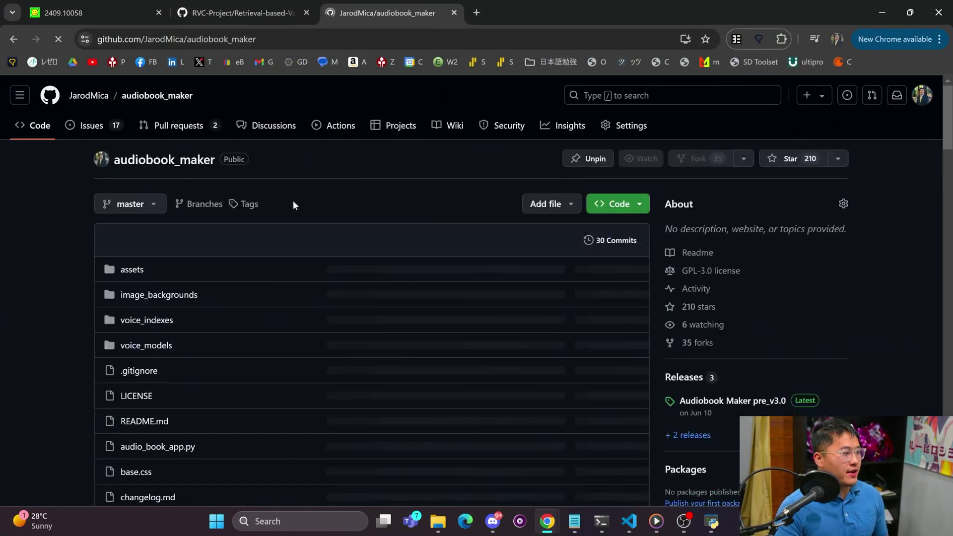
left_click(128, 254)
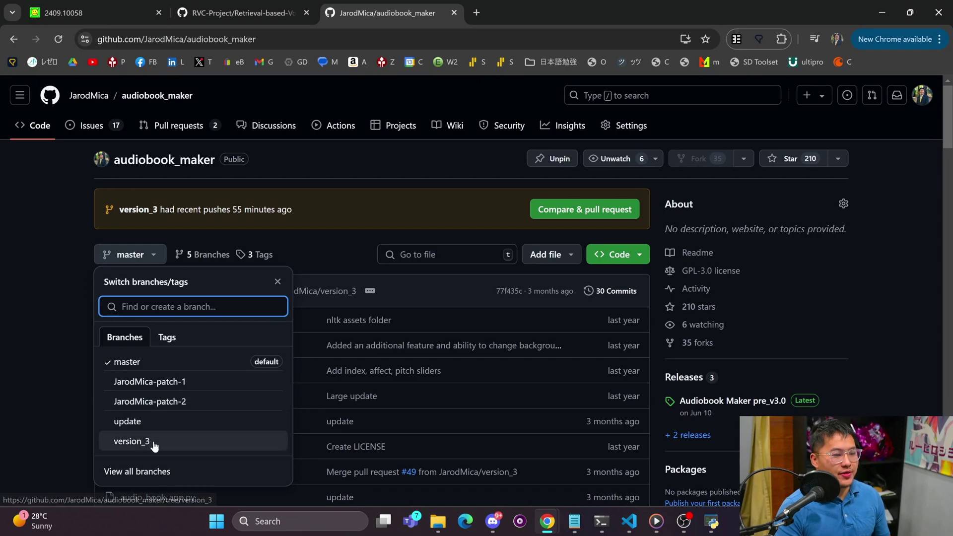
left_click(178, 449)
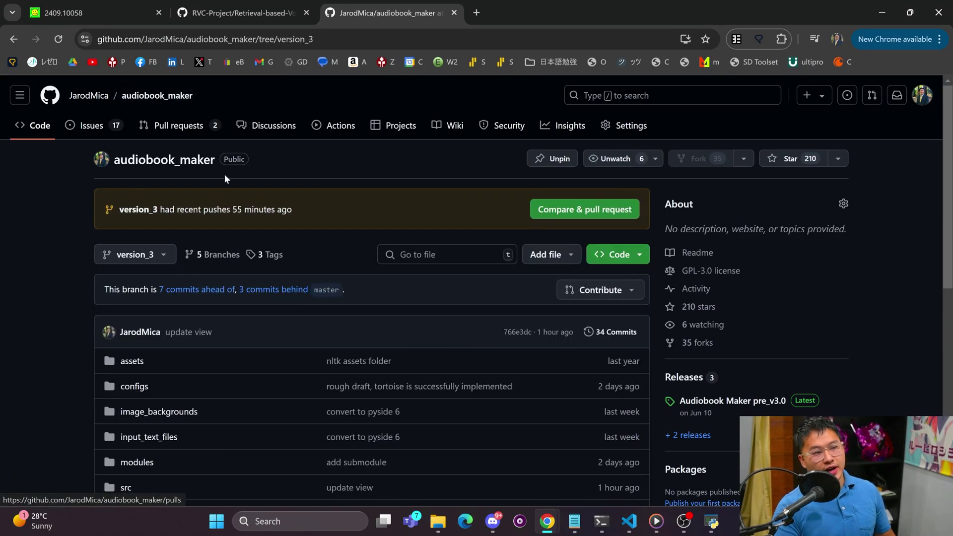
Step: Read through the version_3 README, highlighting its paragraphs
scroll(83, 283, "down", 9)
left_click_drag(412, 359, 107, 287)
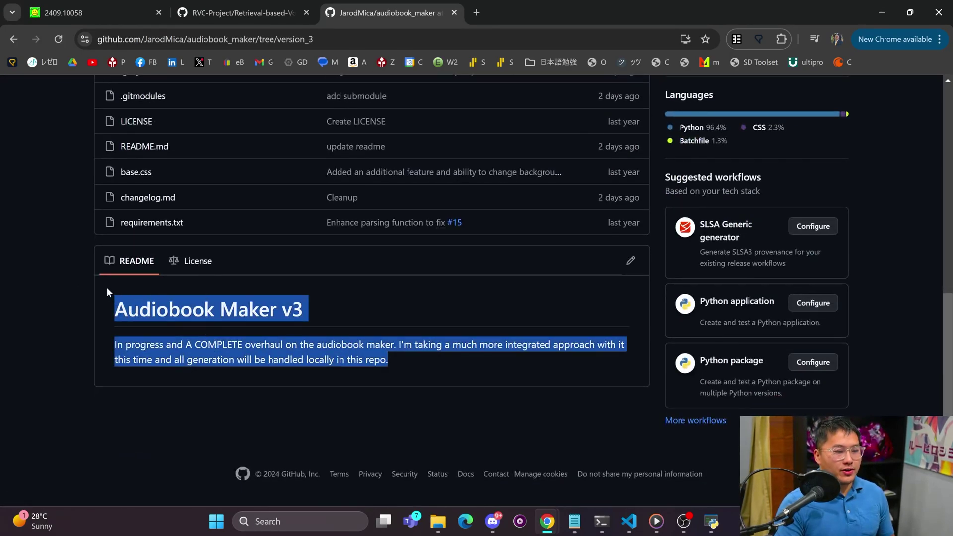
left_click(61, 281)
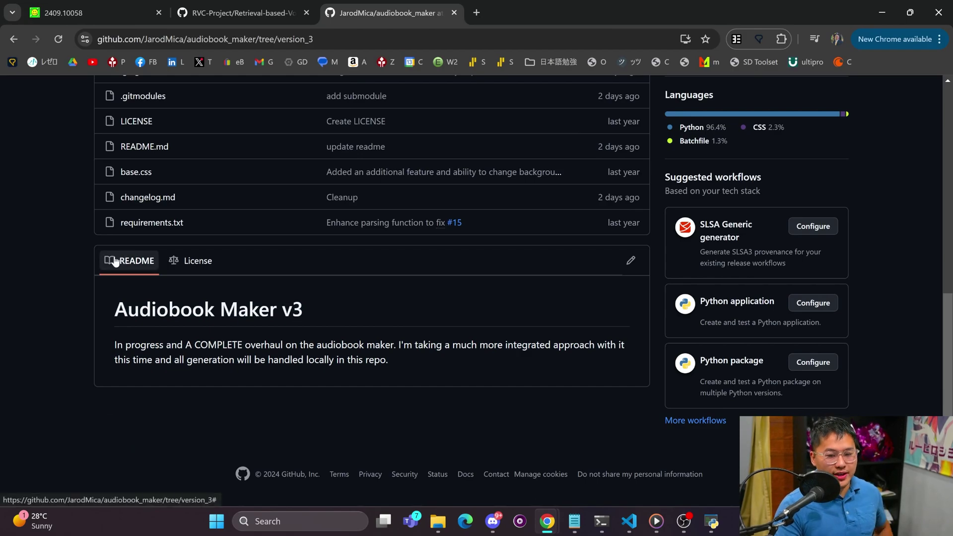
scroll(114, 258, "up", 1)
scroll(113, 261, "up", 6)
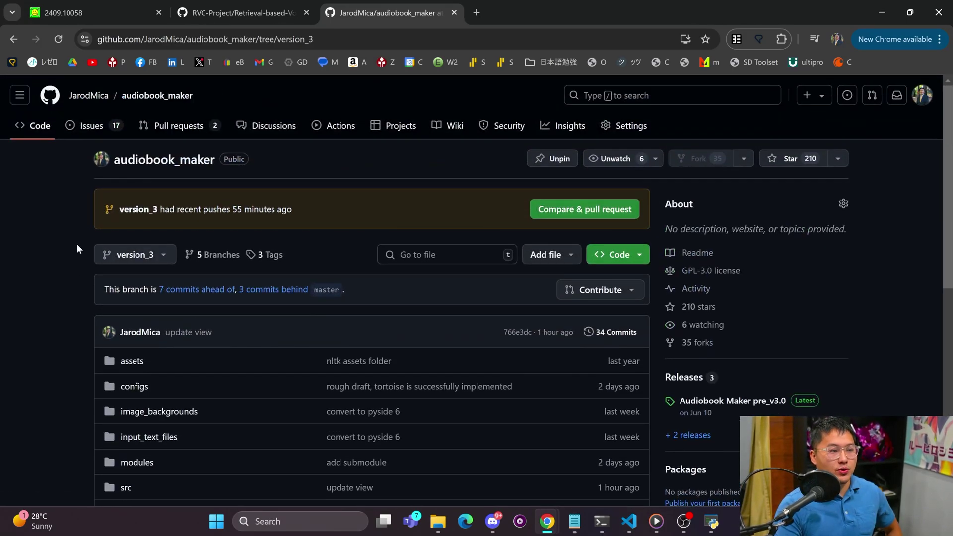
scroll(68, 243, "down", 6)
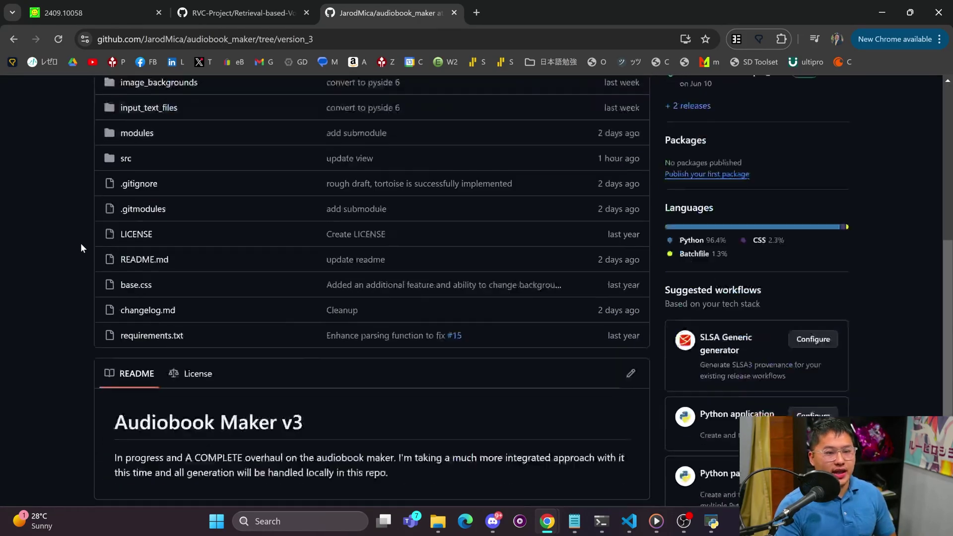
left_click_drag(412, 436, 111, 415)
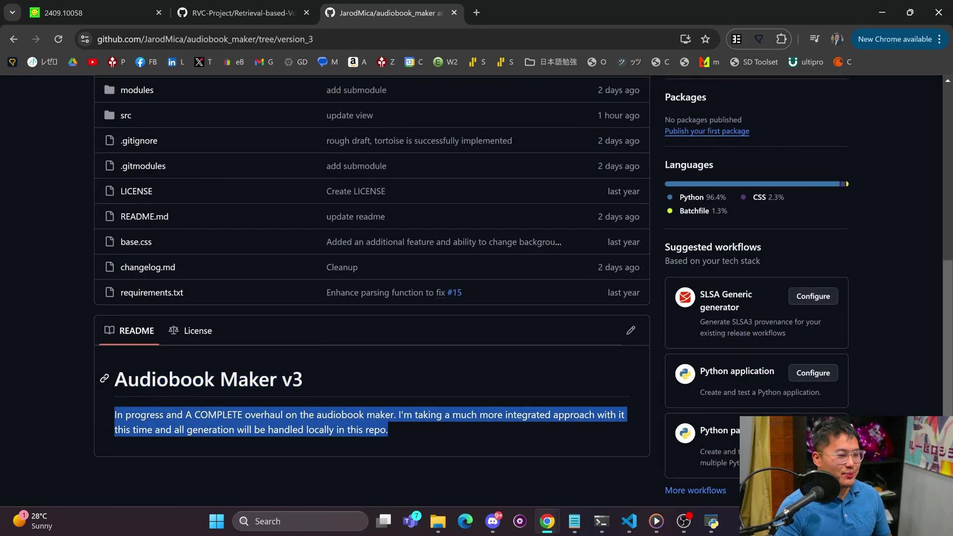
left_click(58, 308)
scroll(55, 305, "up", 4)
scroll(54, 305, "up", 2)
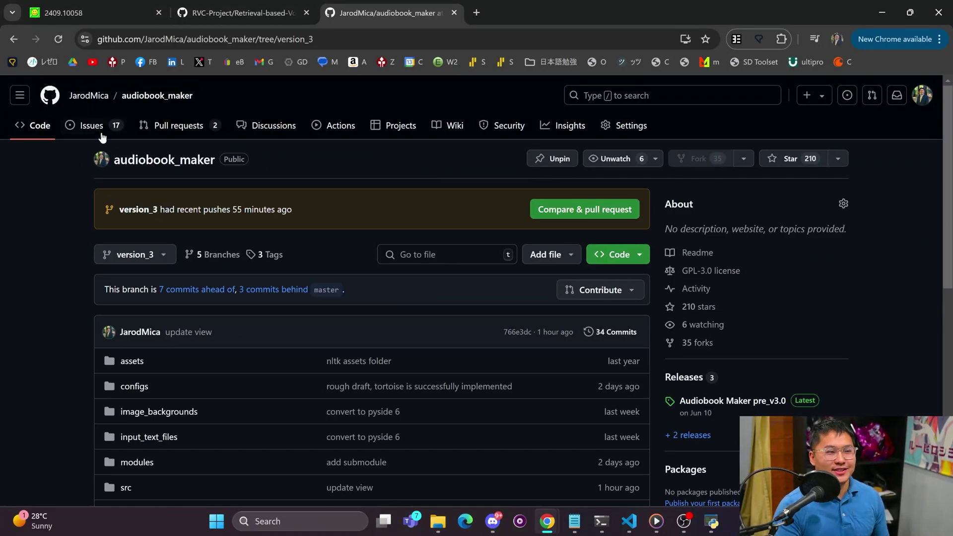
Step: Visit the repository owner's profile, then return to the arXiv paper and select its title
left_click(153, 100)
left_click(89, 96)
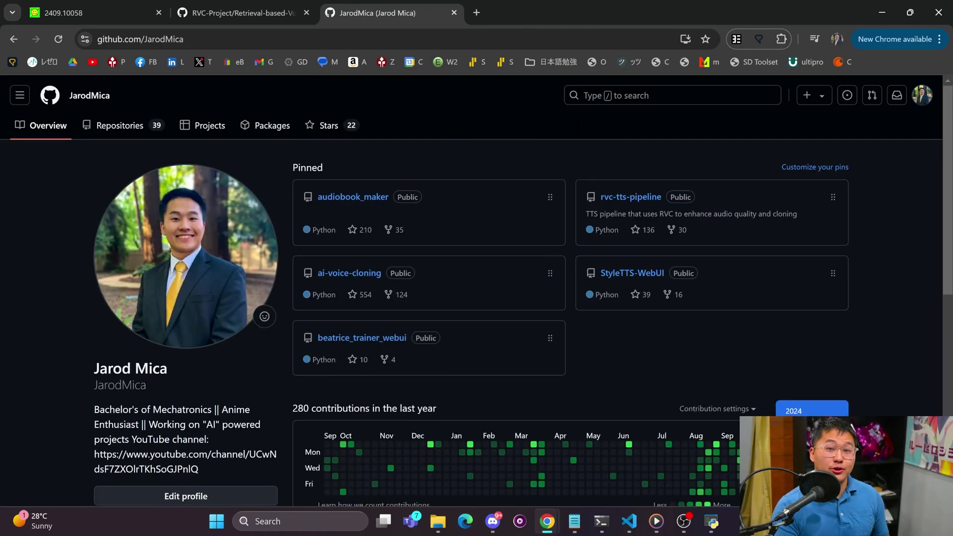
left_click(94, 12)
left_click_drag(282, 164, 618, 222)
Step: Highlight StyleTTS-ZS in the paper, then open the styletts-zs.github.io demo link in a new tab
left_click(618, 222)
left_click_drag(282, 164, 386, 165)
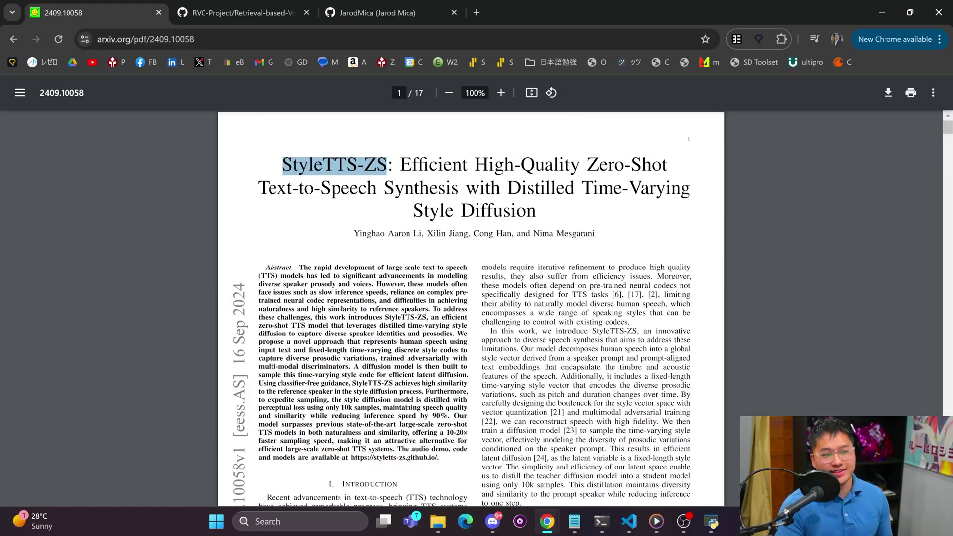
left_click(294, 212)
scroll(294, 212, "down", 1)
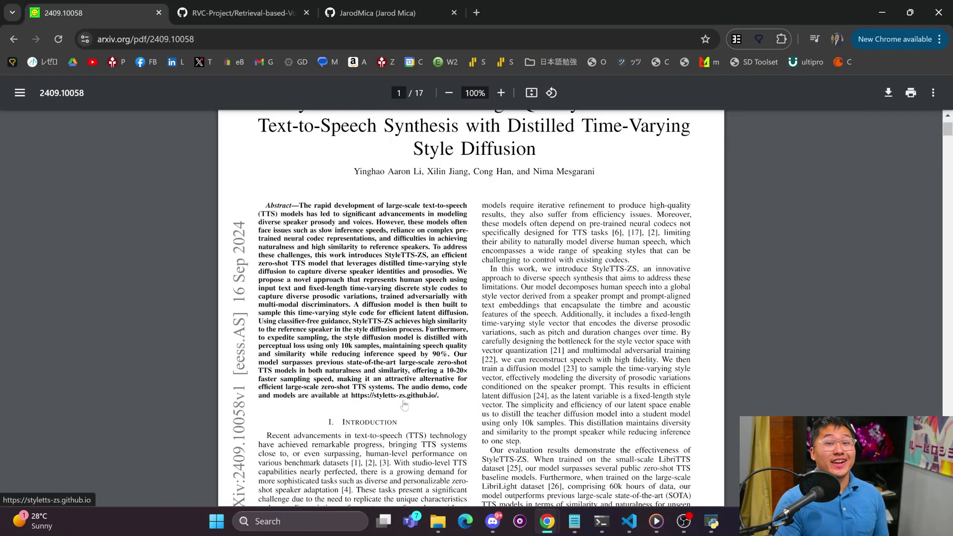
right_click(404, 404)
left_click(437, 208)
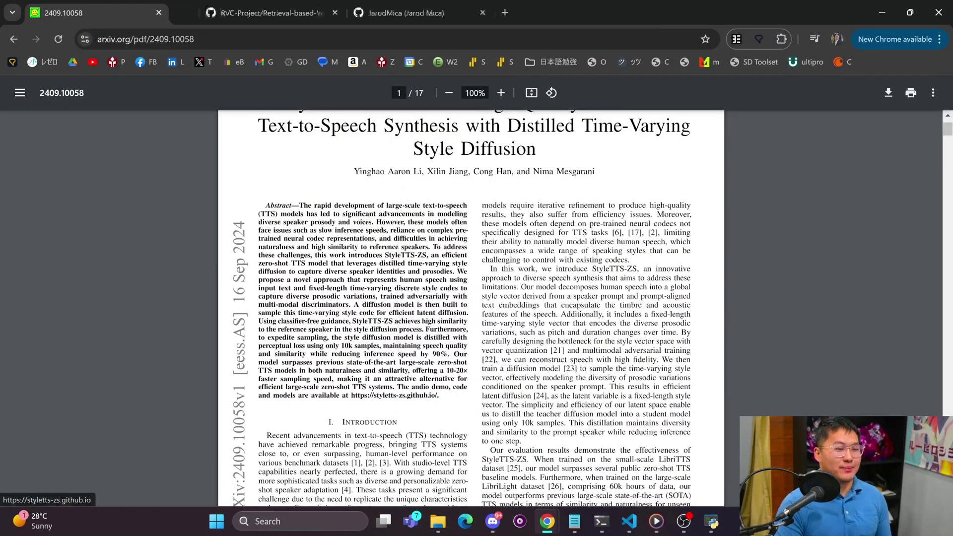
Step: On the StyleTTS-ZS Demo tab, highlight and read the title and Abstract, then scroll down
left_click(257, 13)
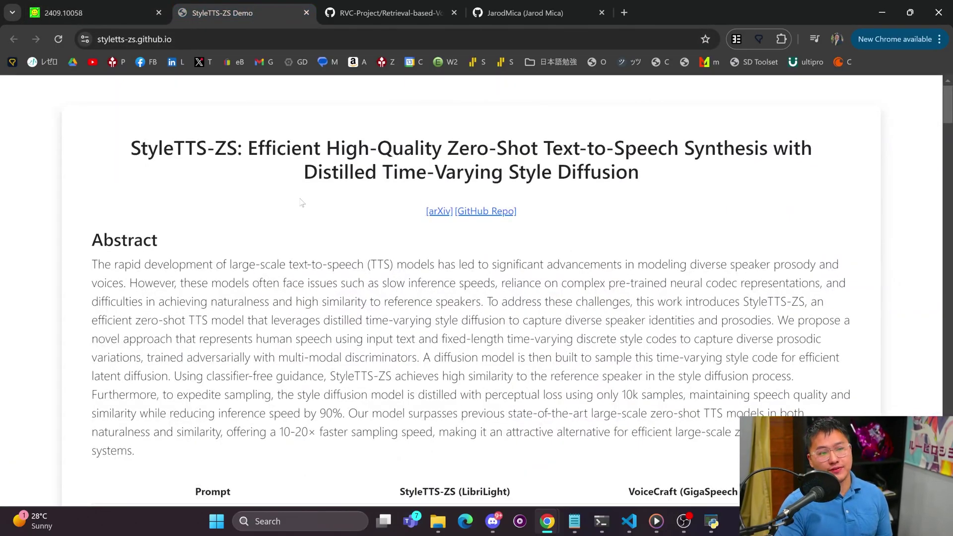
left_click_drag(121, 142, 646, 189)
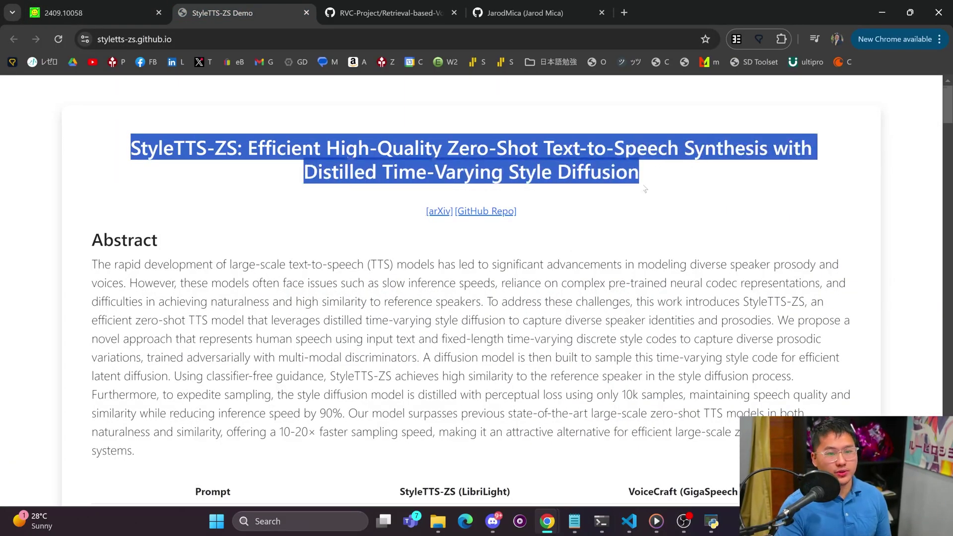
left_click(645, 188)
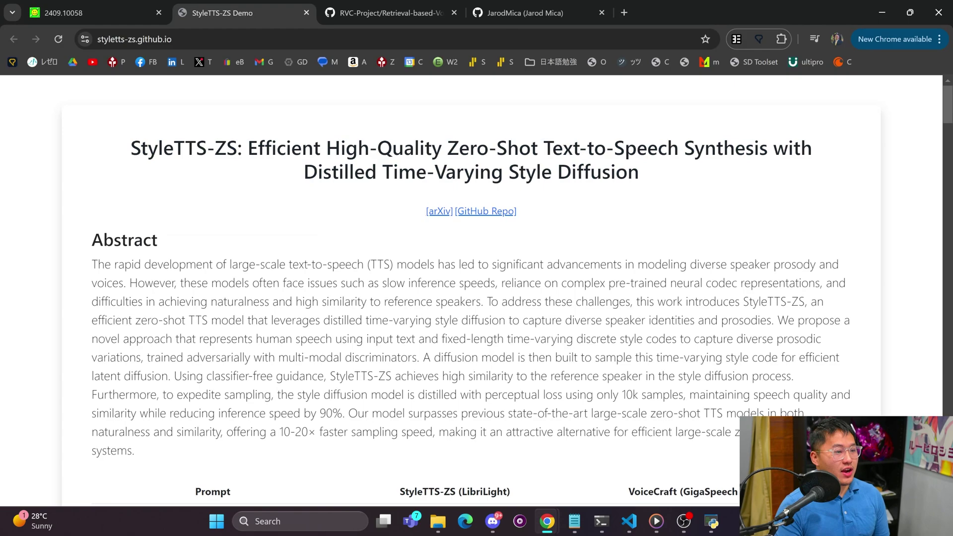
left_click_drag(92, 264, 152, 454)
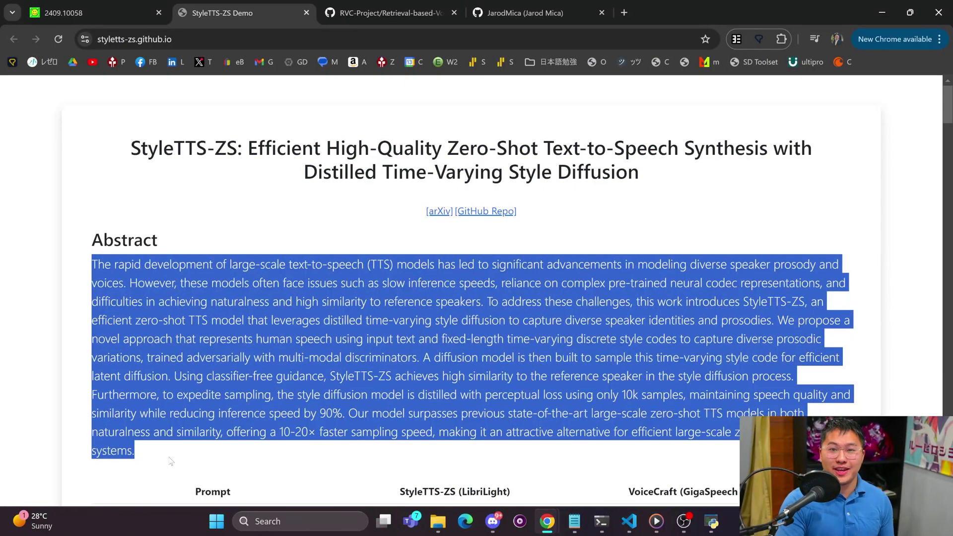
left_click(171, 461)
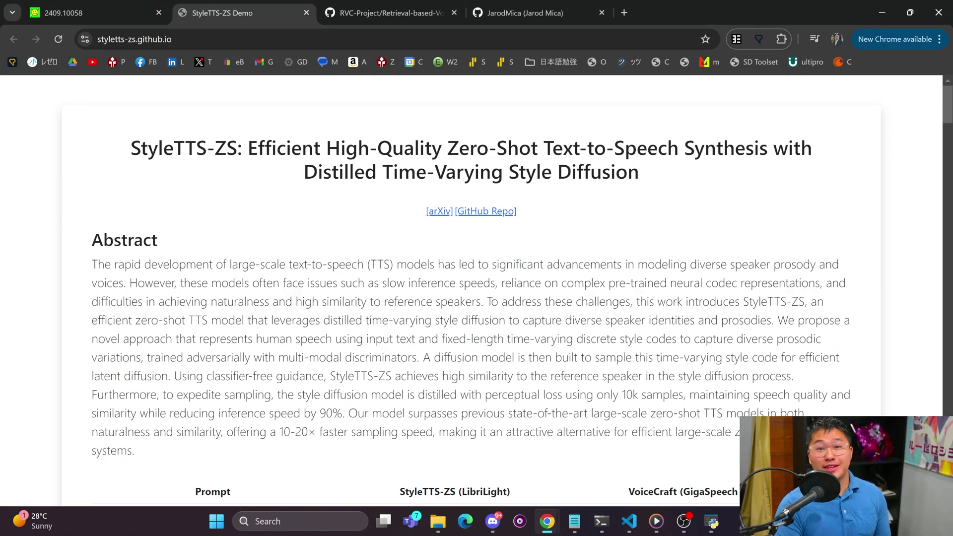
left_click_drag(92, 264, 160, 459)
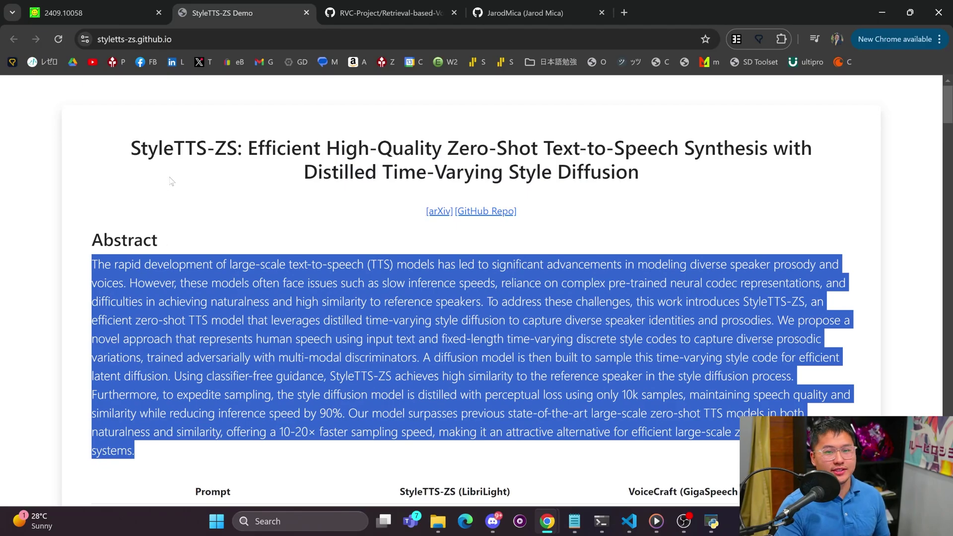
scroll(172, 178, "down", 2)
left_click(170, 346)
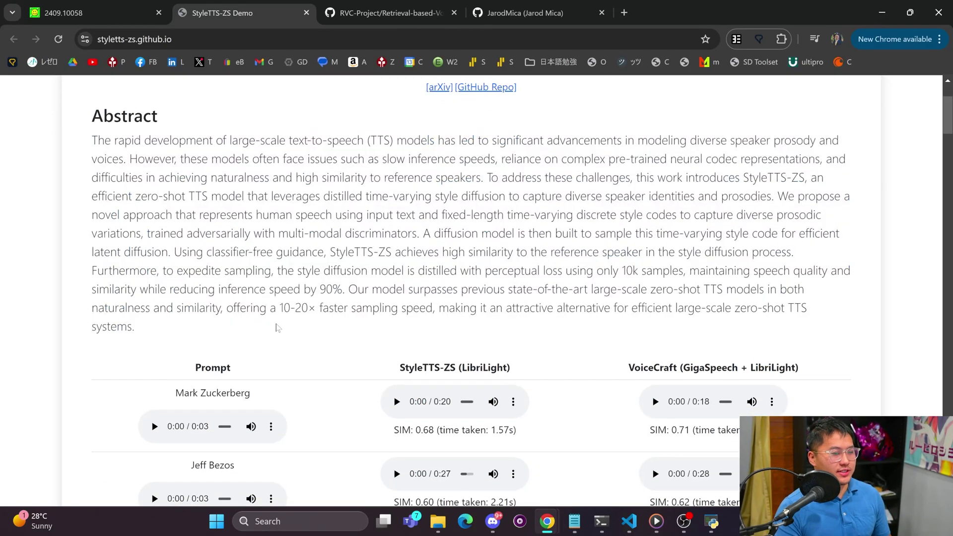
Step: Scroll to the sample table and highlight its Prompt, StyleTTS-ZS and VoiceCraft column headers
scroll(277, 328, "down", 2)
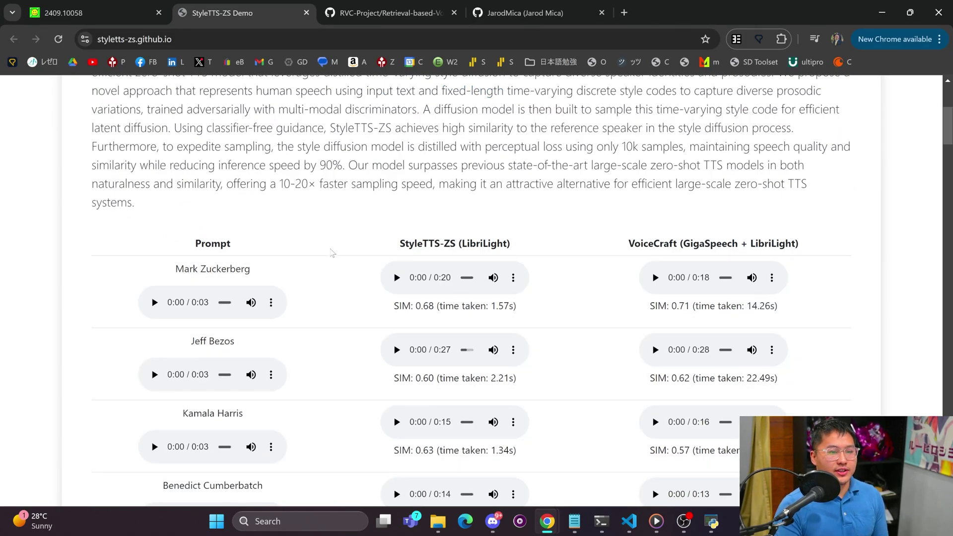
scroll(263, 198, "down", 1)
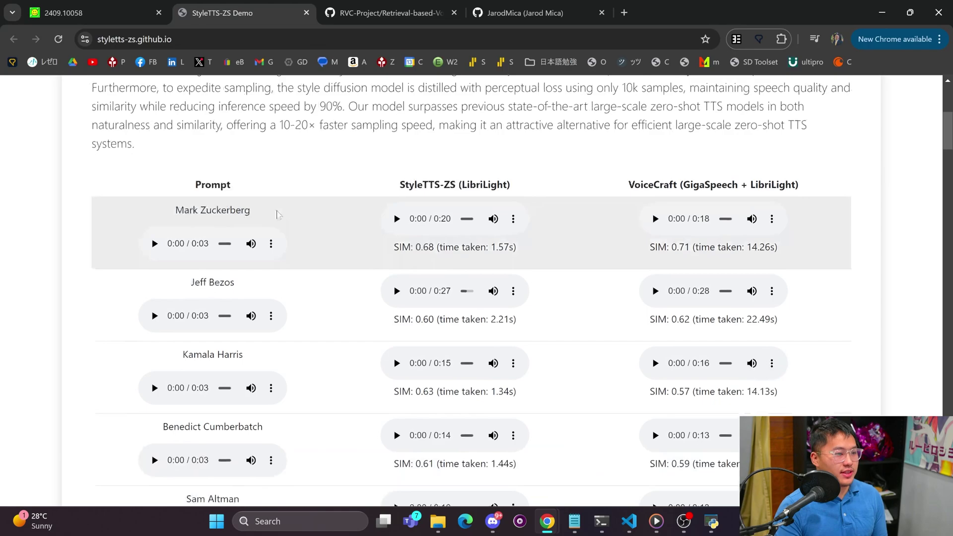
left_click_drag(190, 179, 832, 188)
left_click(353, 176)
left_click(615, 186)
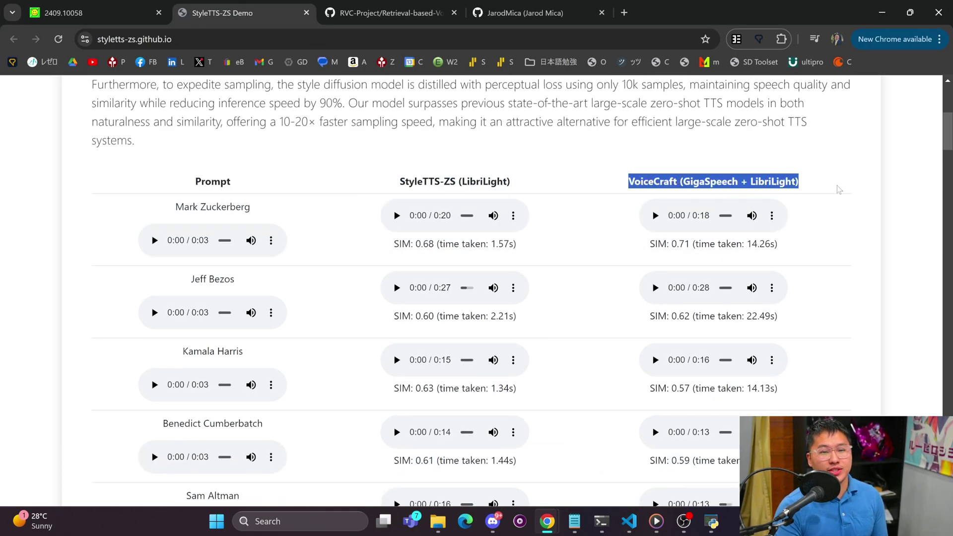
left_click(829, 187)
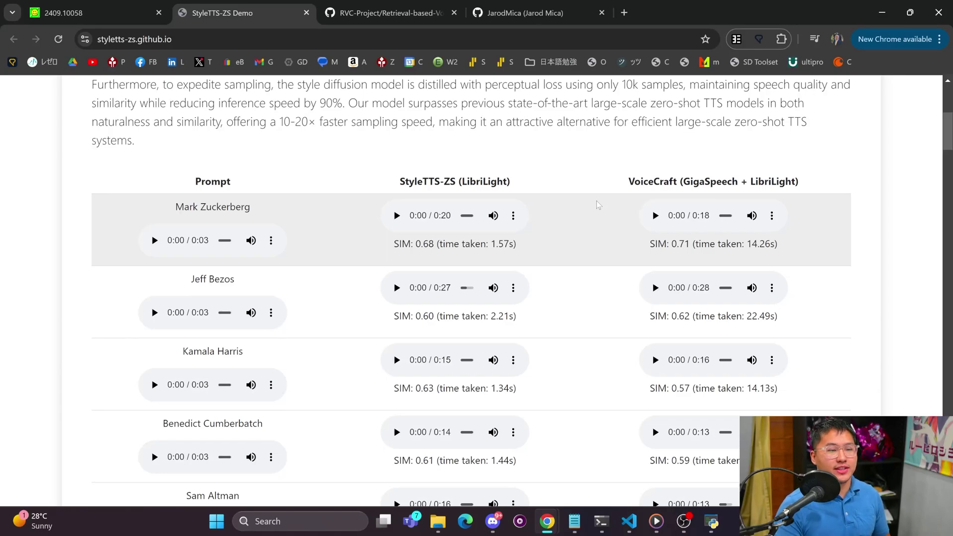
Step: Play the first row's prompt and VoiceCraft samples, then the last row's prompt
left_click(155, 241)
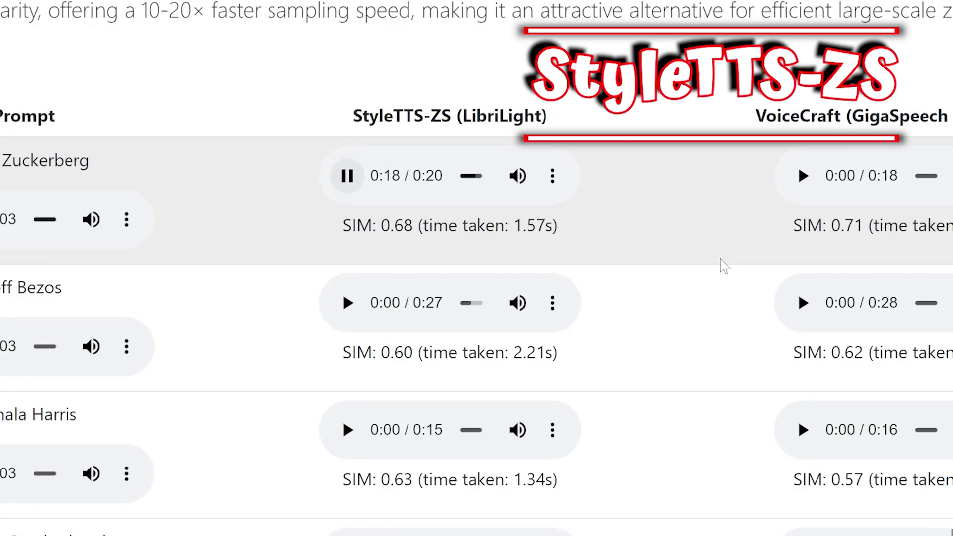
left_click(802, 176)
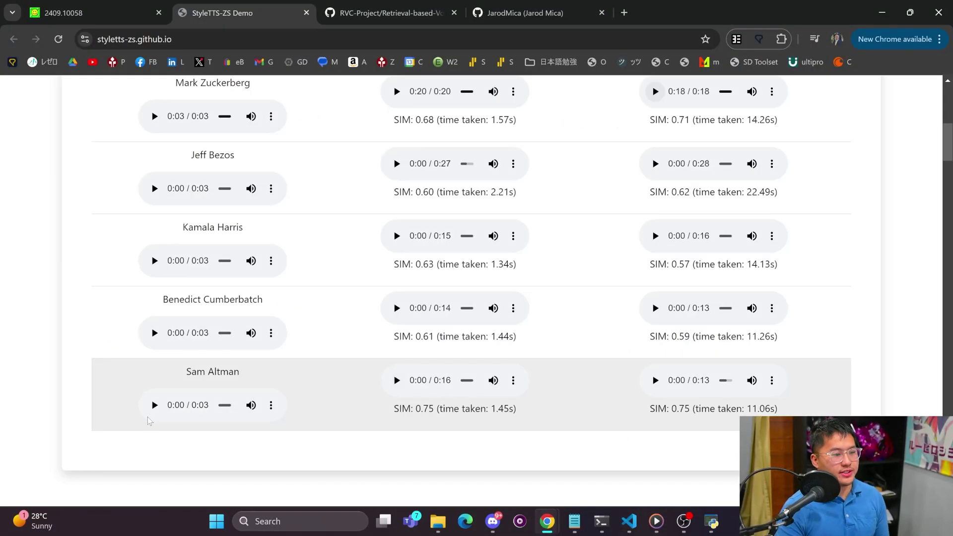
left_click(155, 405)
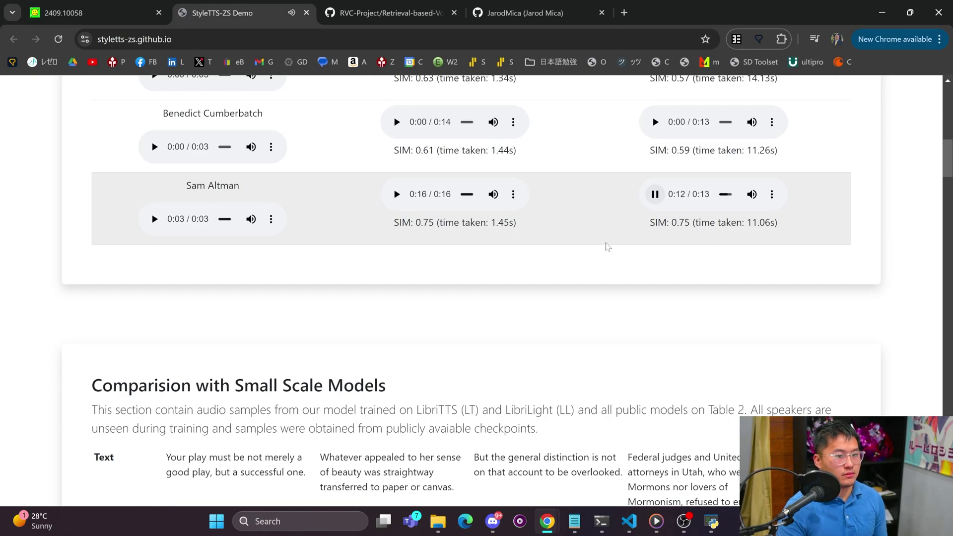
Step: Scroll the demo page toward the Speech Editing section, selecting a row label
scroll(606, 246, "down", 6)
scroll(606, 246, "up", 2)
left_click_drag(949, 186, 949, 335)
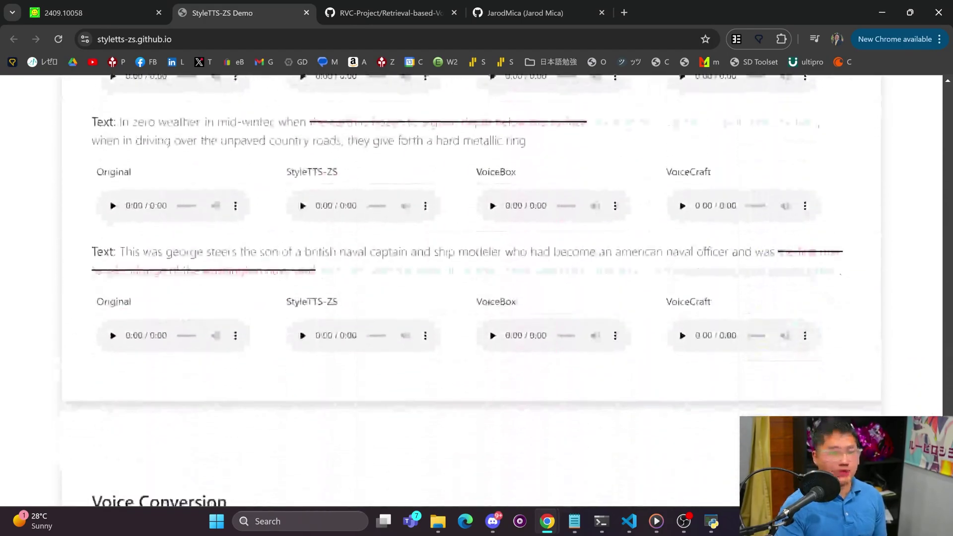
scroll(816, 279, "up", 10)
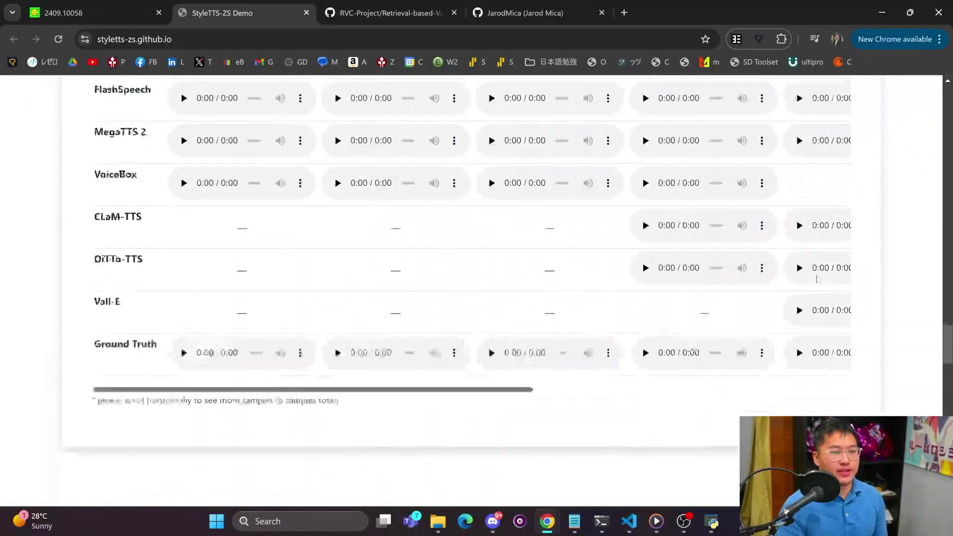
scroll(816, 280, "up", 15)
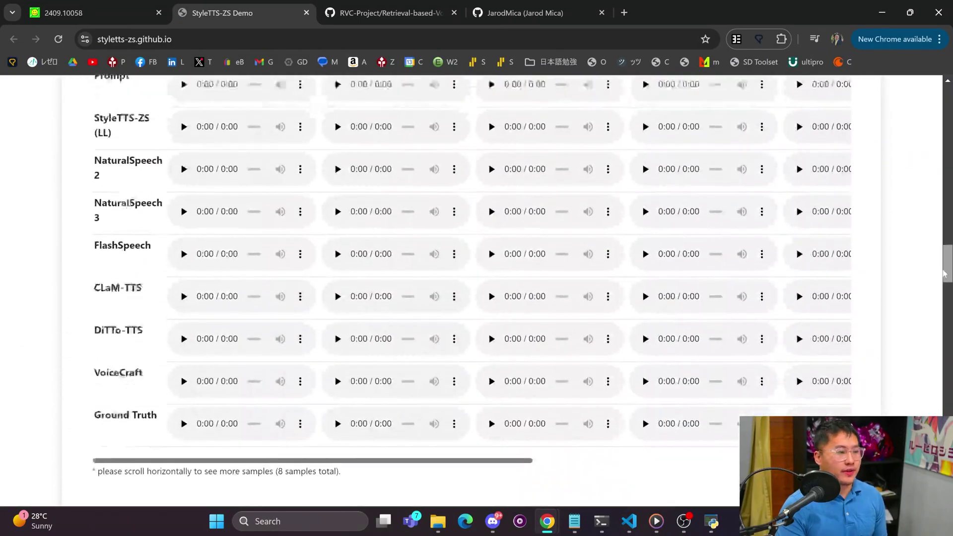
left_click_drag(93, 155, 144, 155)
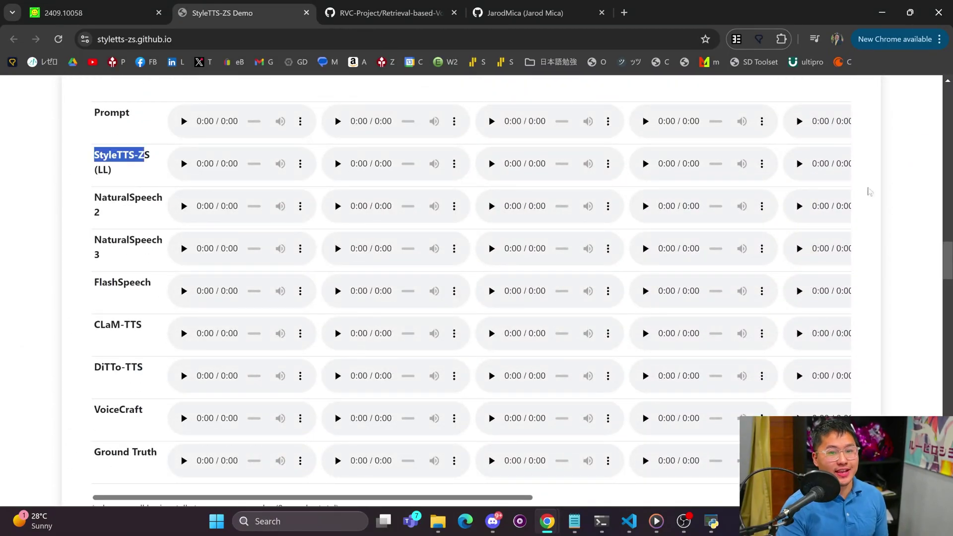
left_click(869, 191)
Step: Bring the Speech Editing heading into view and highlight it
left_click_drag(949, 265, 921, 381)
scroll(360, 290, "down", 12)
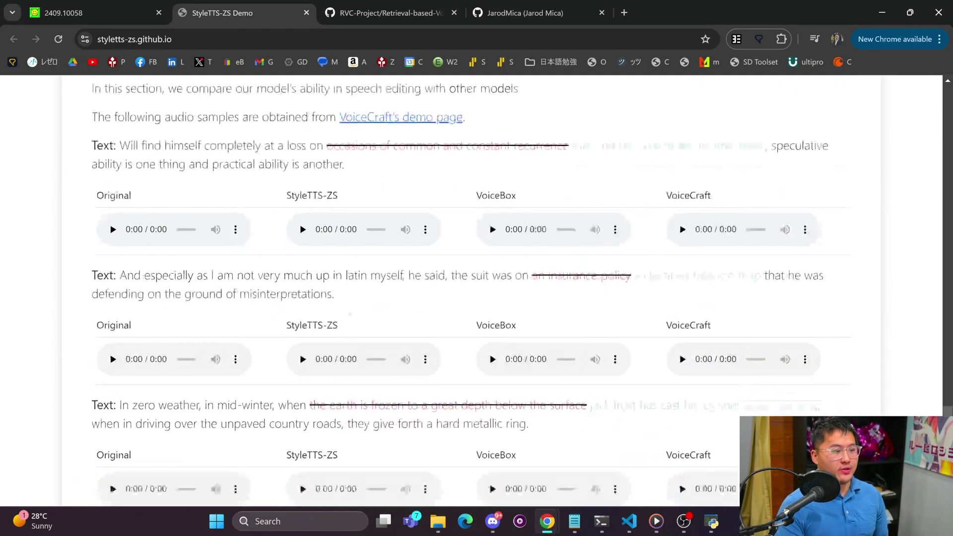
scroll(555, 269, "up", 2)
scroll(555, 270, "up", 4)
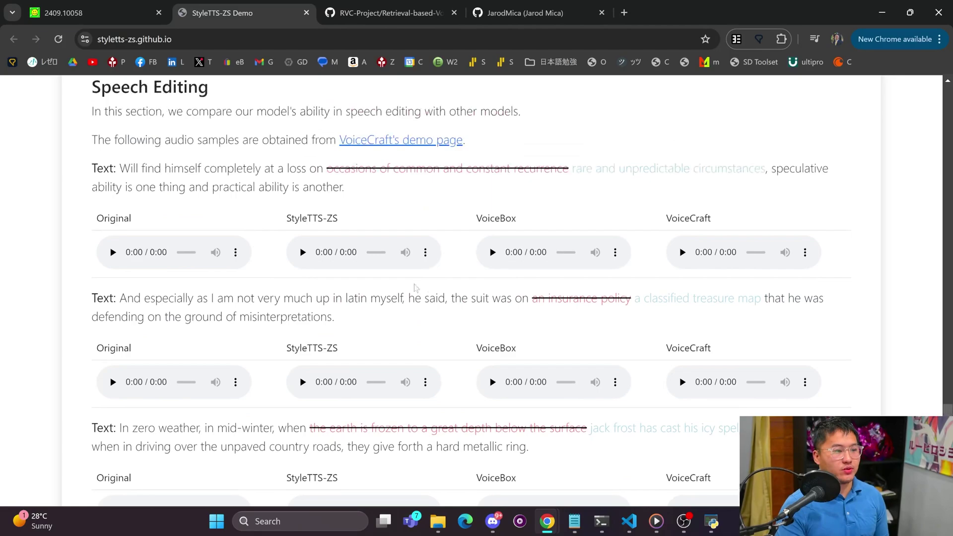
triple_click(149, 149)
scroll(277, 176, "up", 1)
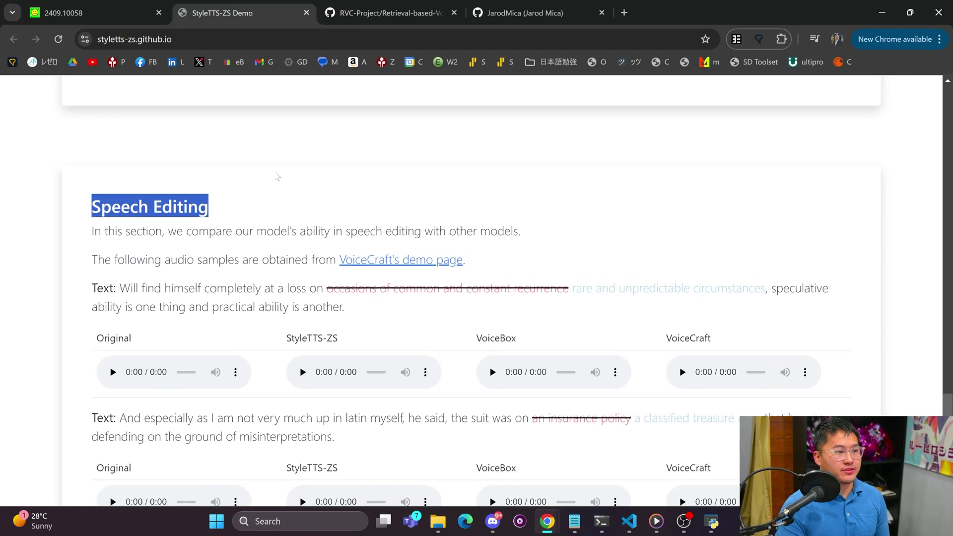
left_click(254, 224)
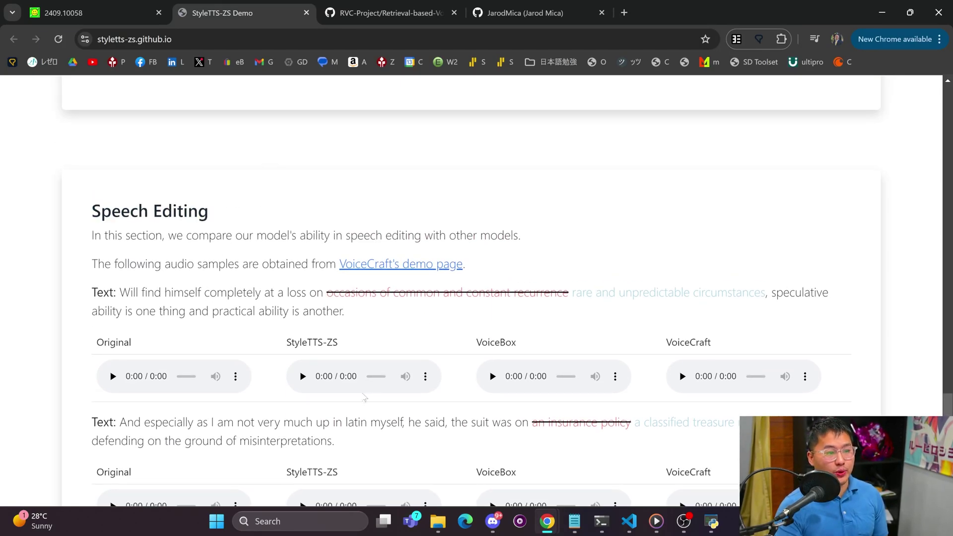
Step: Highlight the VoiceBox and VoiceCraft column labels and the first edited sample sentence
scroll(379, 248, "down", 1)
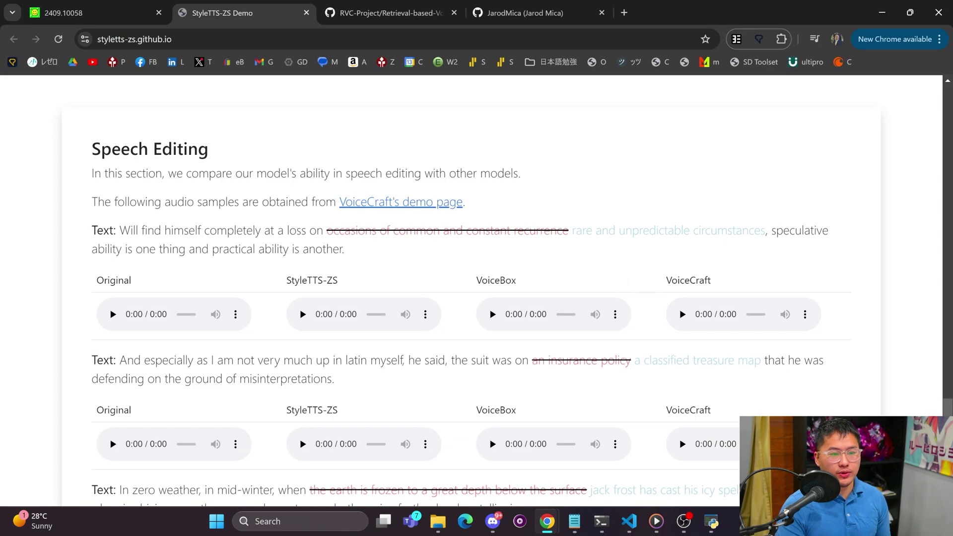
left_click_drag(655, 287, 744, 281)
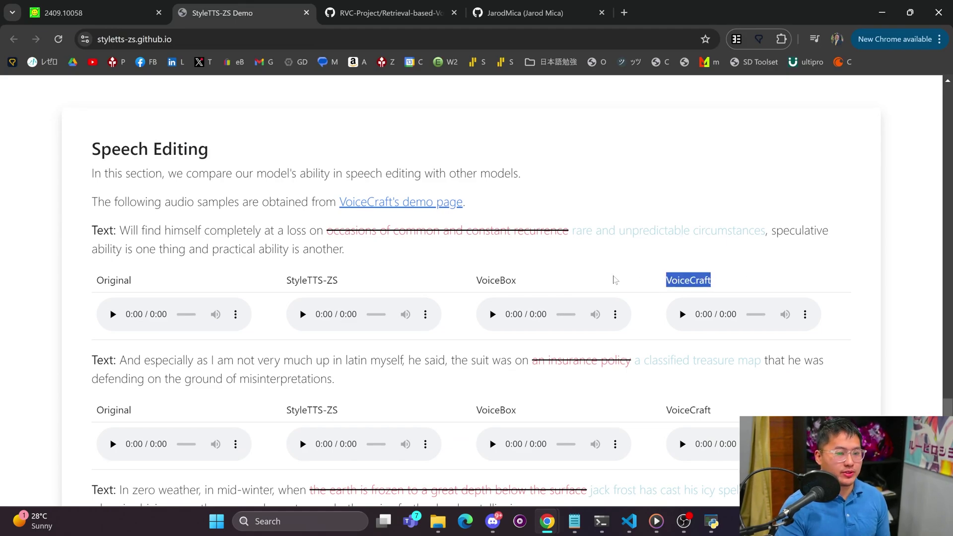
left_click_drag(469, 278, 785, 280)
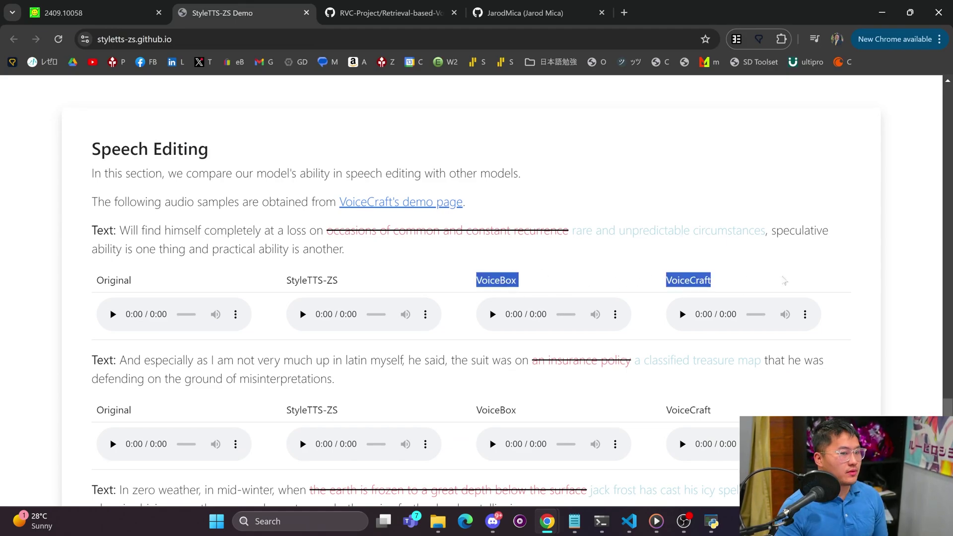
left_click(761, 279)
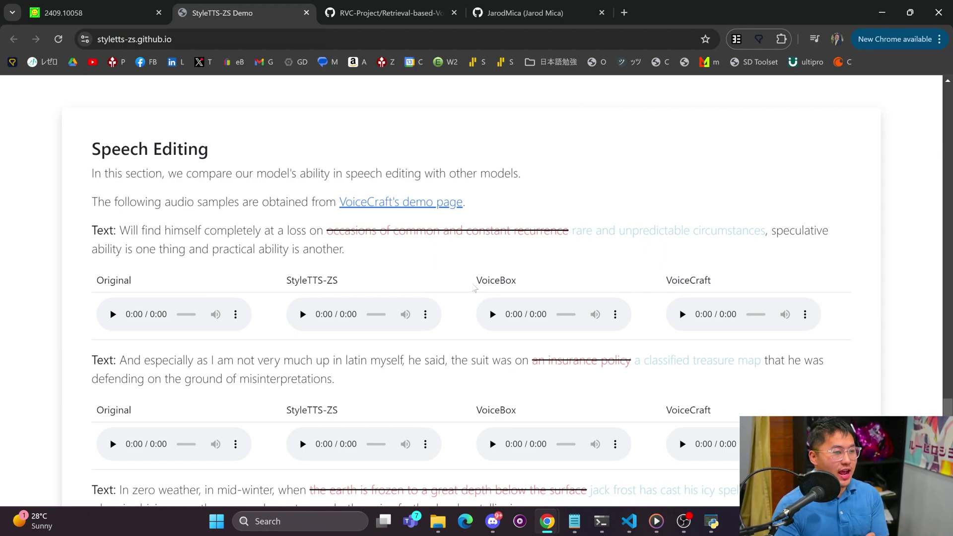
left_click_drag(119, 230, 766, 231)
left_click(401, 268)
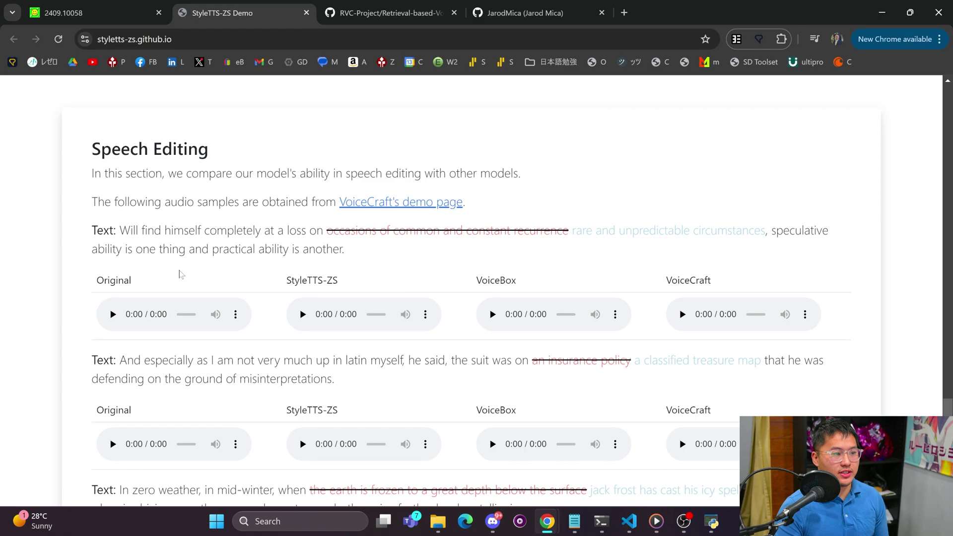
Step: Play the second sentence's Original, StyleTTS-ZS, VoiceBox and VoiceCraft samples in turn
scroll(595, 278, "down", 1)
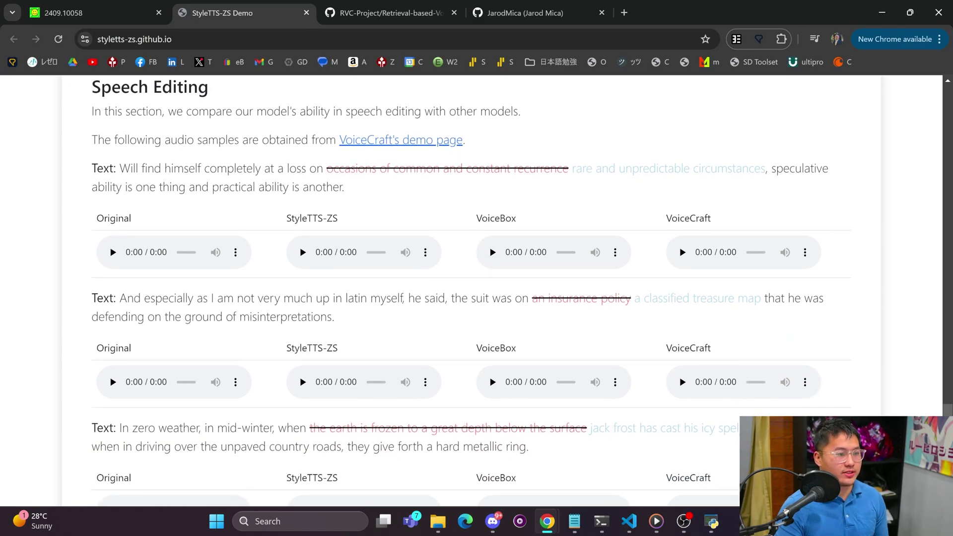
left_click_drag(119, 298, 336, 318)
left_click(160, 342)
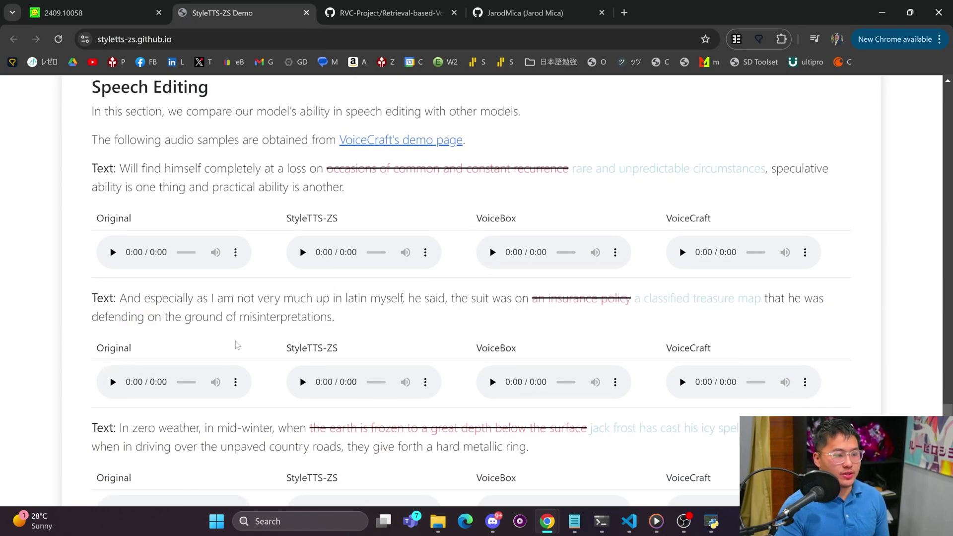
left_click_drag(287, 353, 711, 351)
left_click(113, 382)
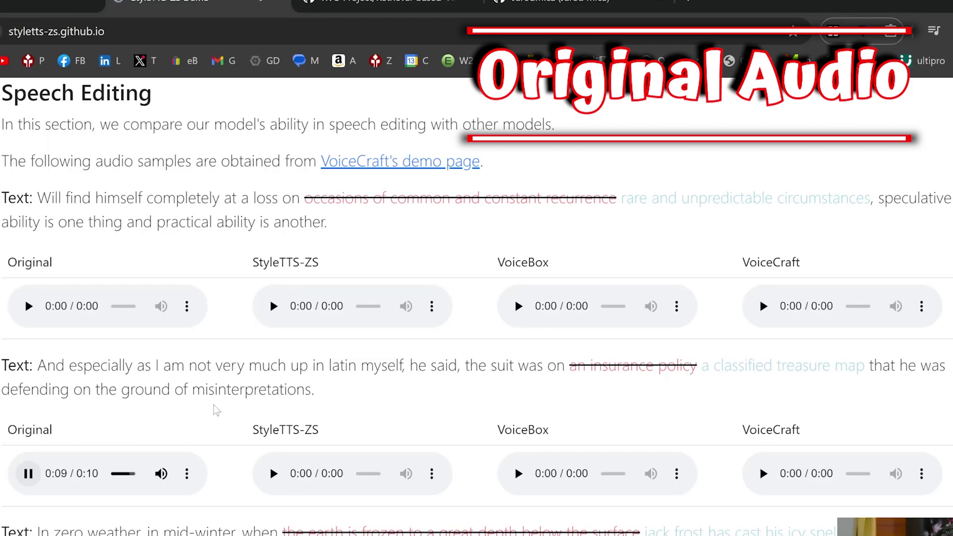
left_click(273, 473)
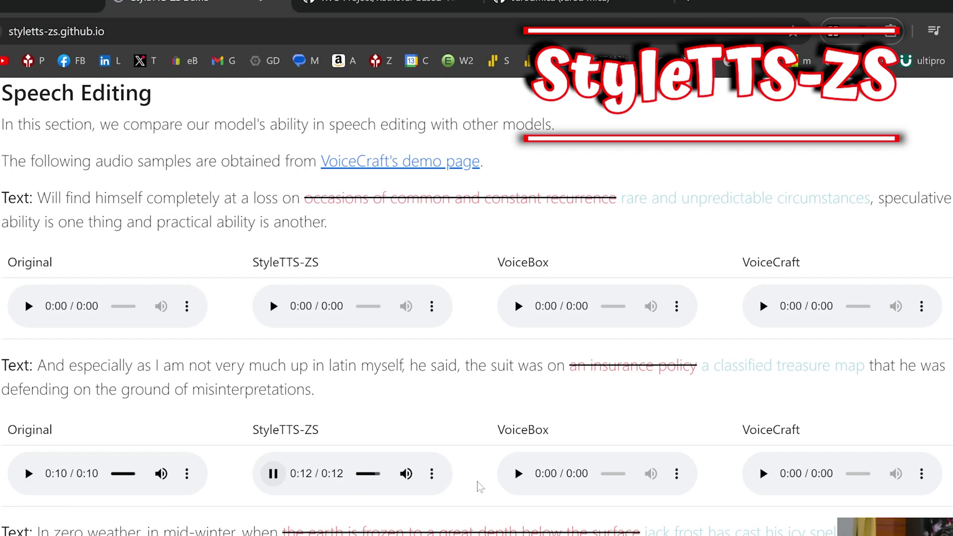
left_click(518, 474)
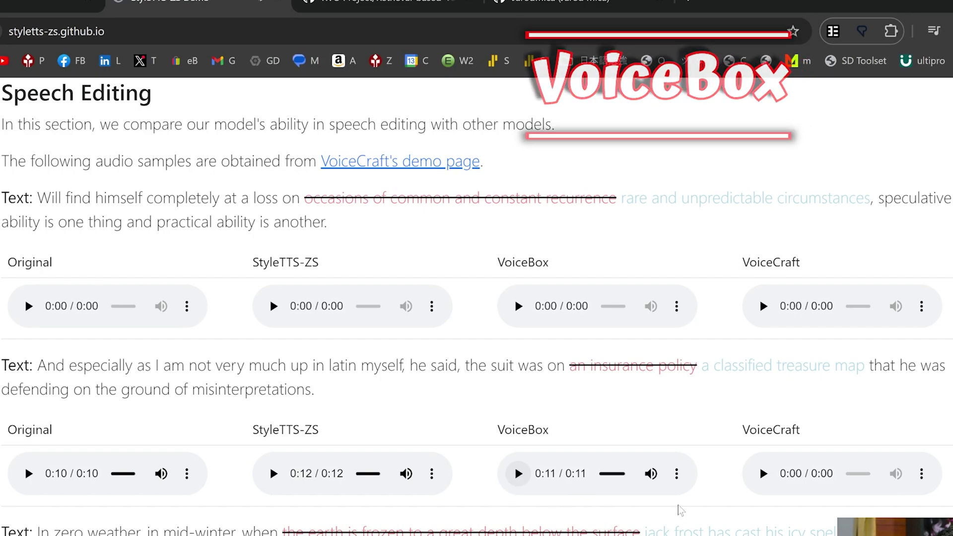
left_click(763, 473)
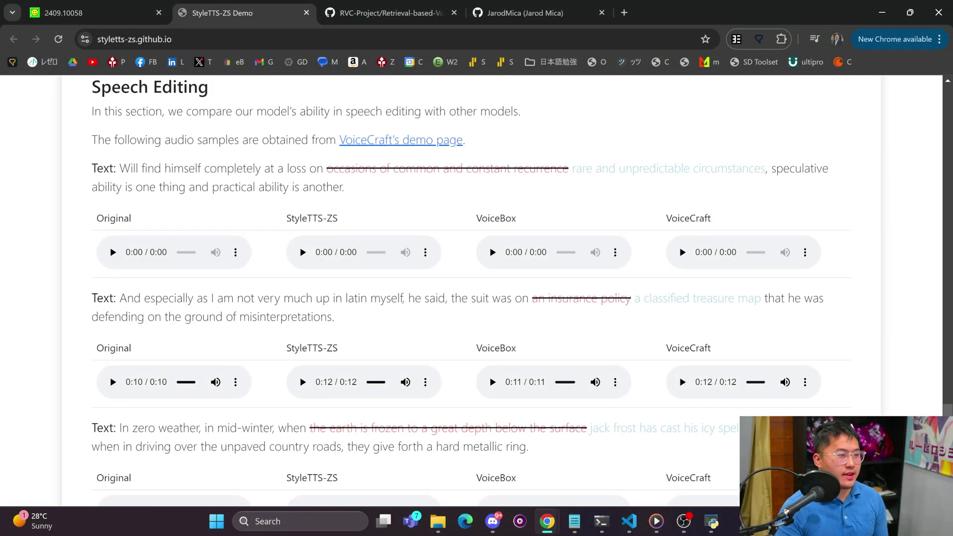
Step: Highlight the second sentence, its inserted 'a classified treasure map' and struck-out 'an insurance policy'
left_click_drag(91, 298, 368, 314)
left_click(416, 316)
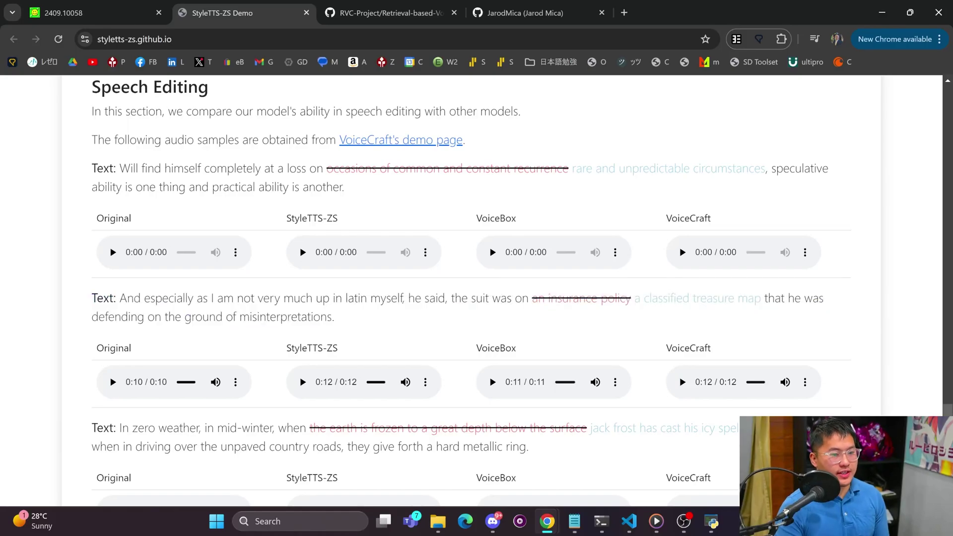
left_click_drag(634, 299, 765, 300)
left_click(750, 331)
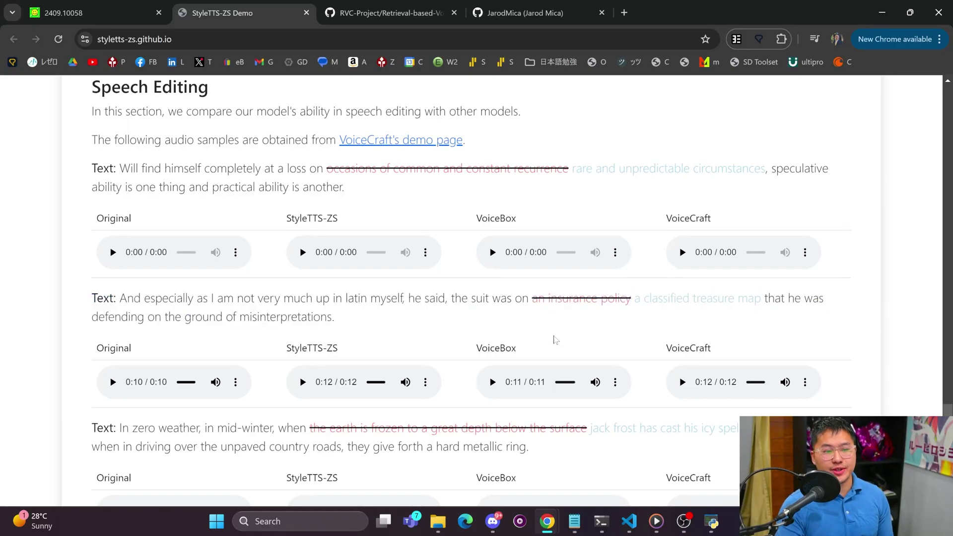
left_click_drag(532, 298, 630, 299)
left_click(641, 318)
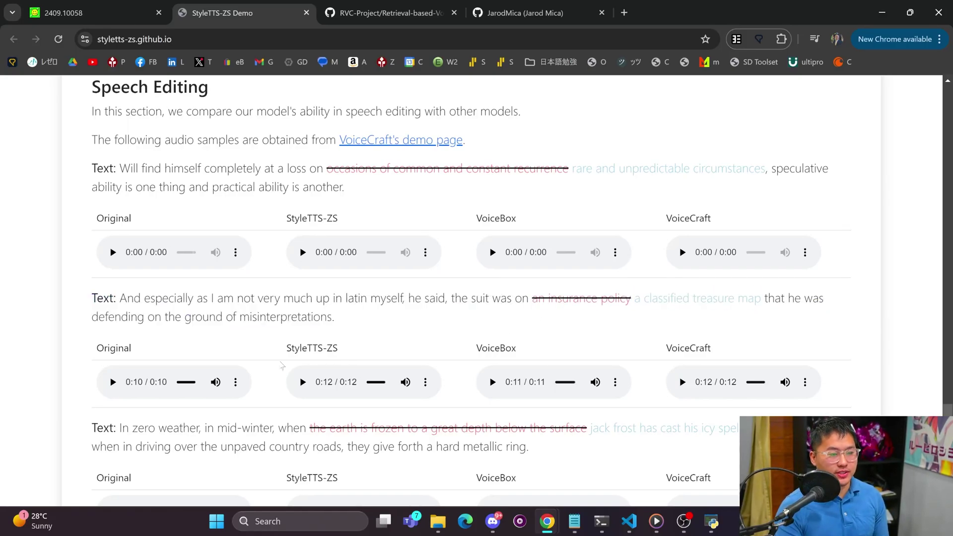
Step: Highlight the StyleTTS-ZS, VoiceCraft and VoiceBox column labels of the second row
left_click_drag(282, 366, 356, 348)
left_click(407, 343)
left_click_drag(653, 349, 709, 349)
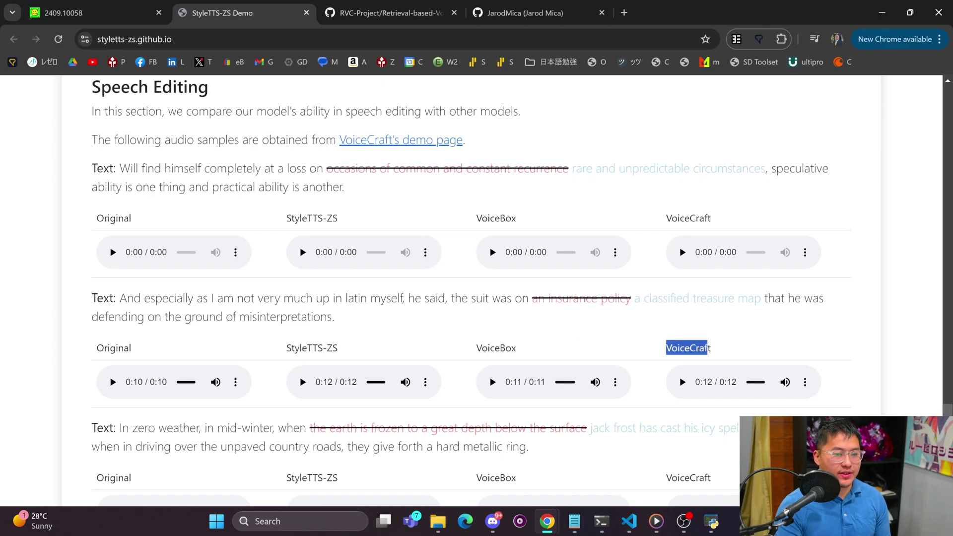
left_click(738, 349)
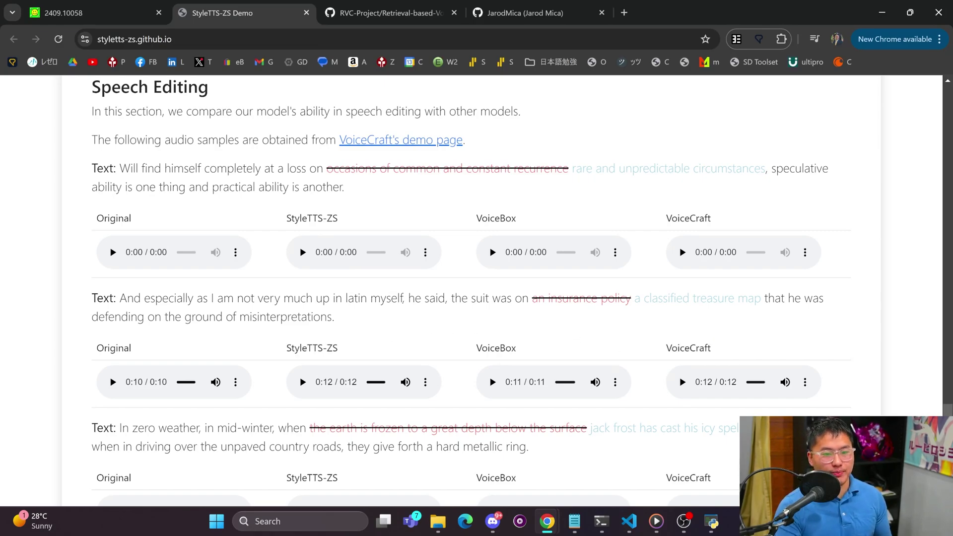
left_click_drag(476, 349, 519, 349)
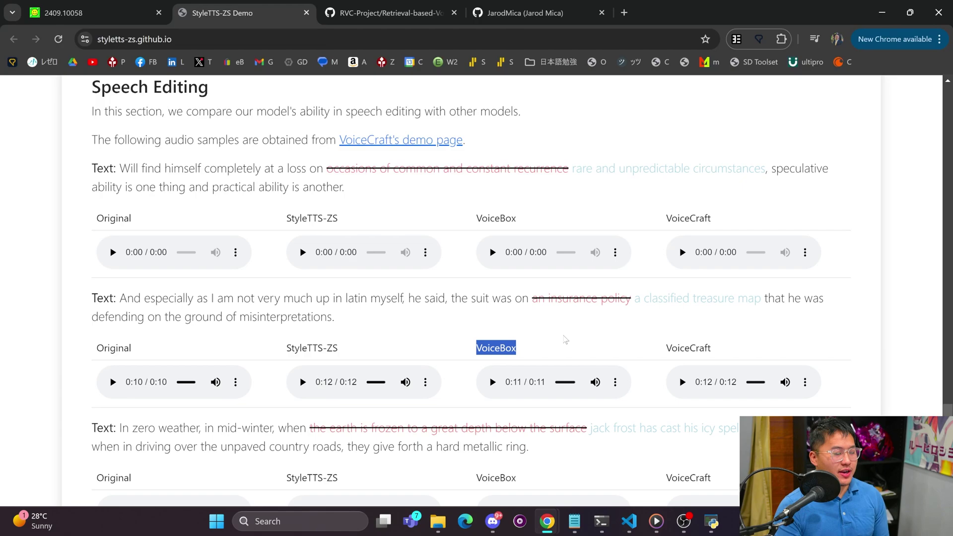
left_click(576, 345)
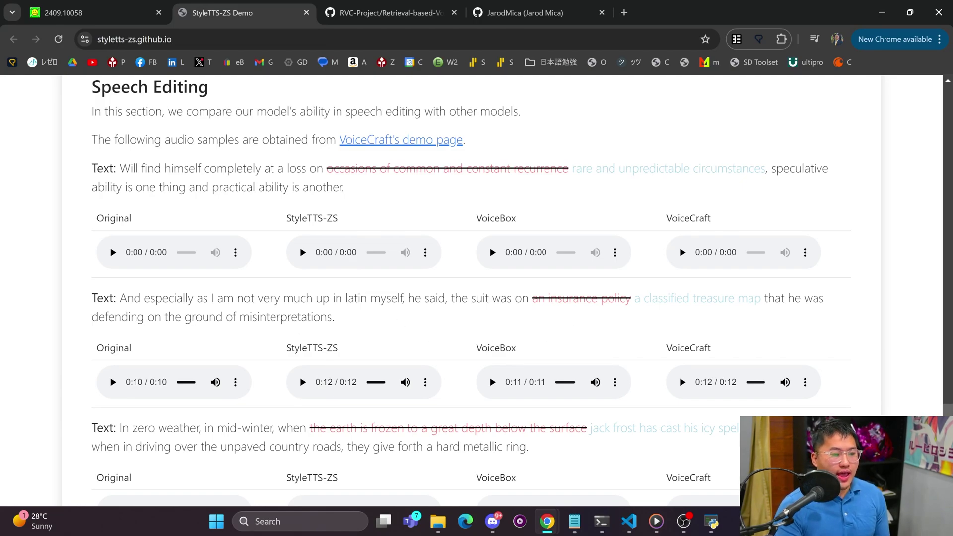
left_click_drag(286, 348, 369, 347)
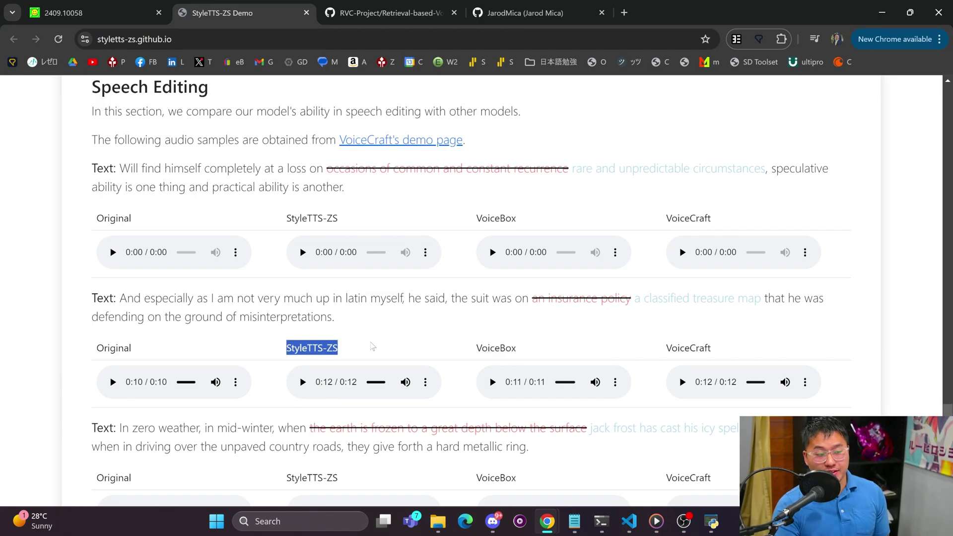
left_click(372, 346)
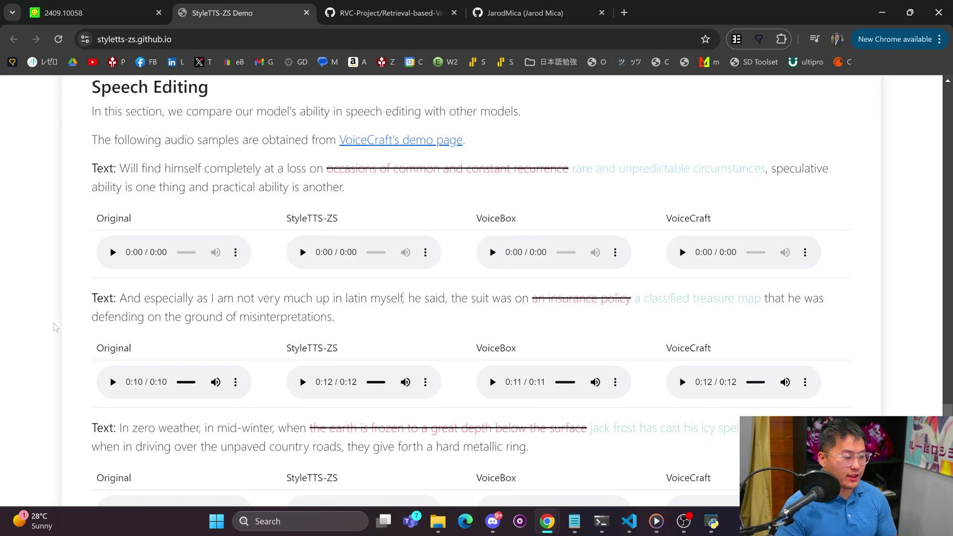
Step: Return to the page top and open the GitHub Repo link in a new tab
scroll(75, 313, "down", 10)
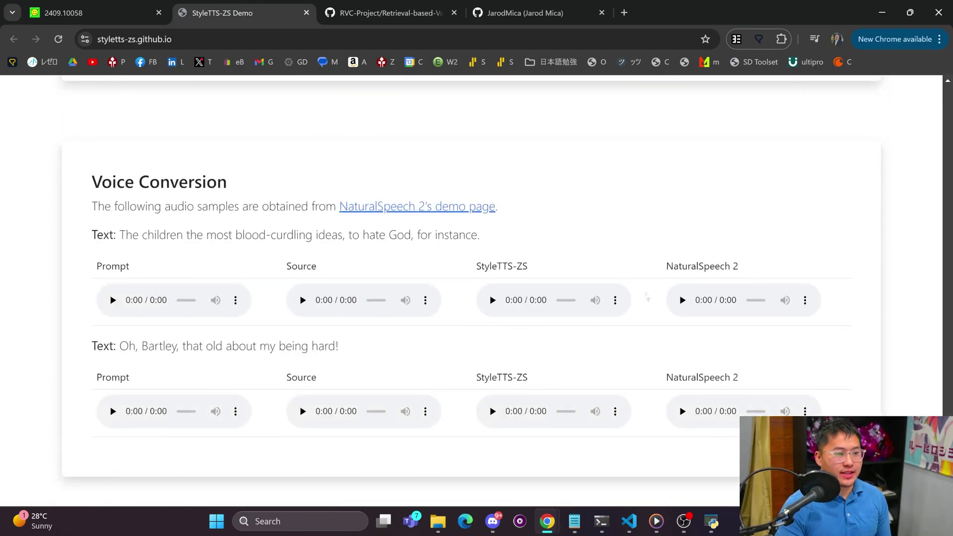
left_click_drag(949, 471, 949, 99)
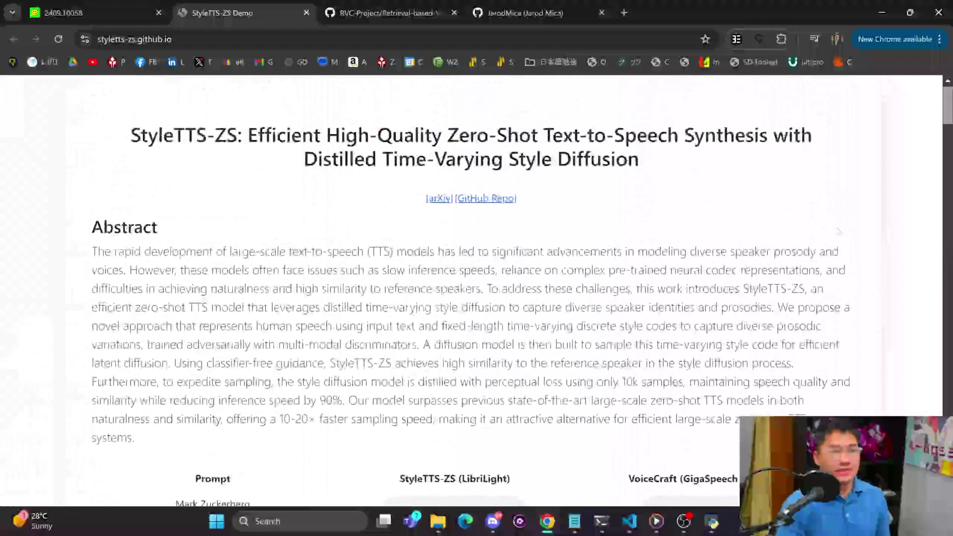
right_click(497, 199)
left_click(526, 211)
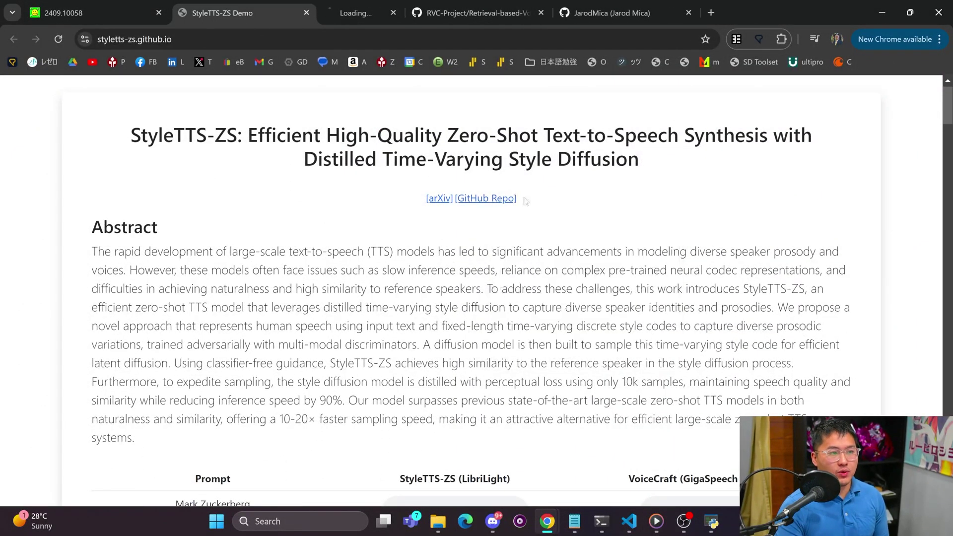
Step: Switch to the GitHub repo tab and highlight the StyleTTS-ZS README title
left_click(348, 11)
scroll(84, 238, "down", 10)
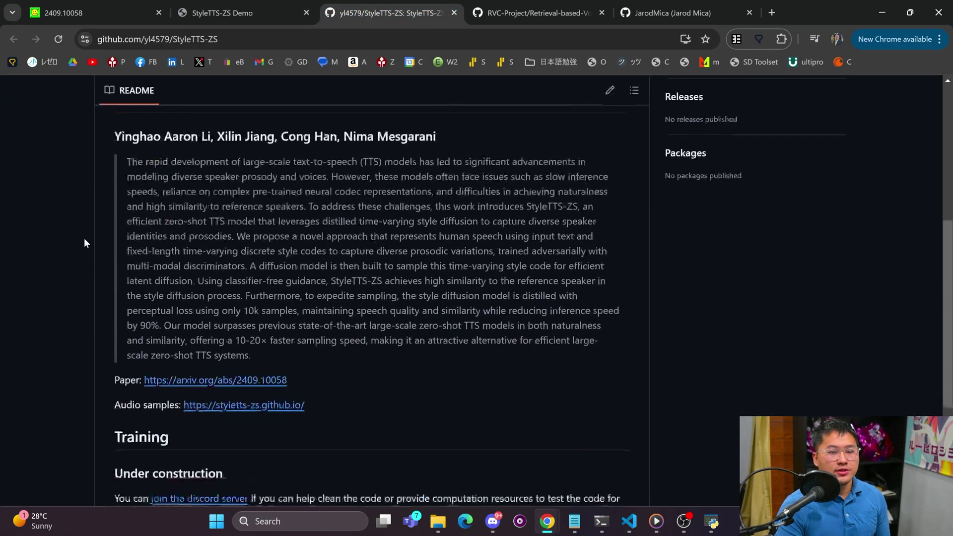
scroll(340, 315, "up", 3)
scroll(340, 316, "up", 8)
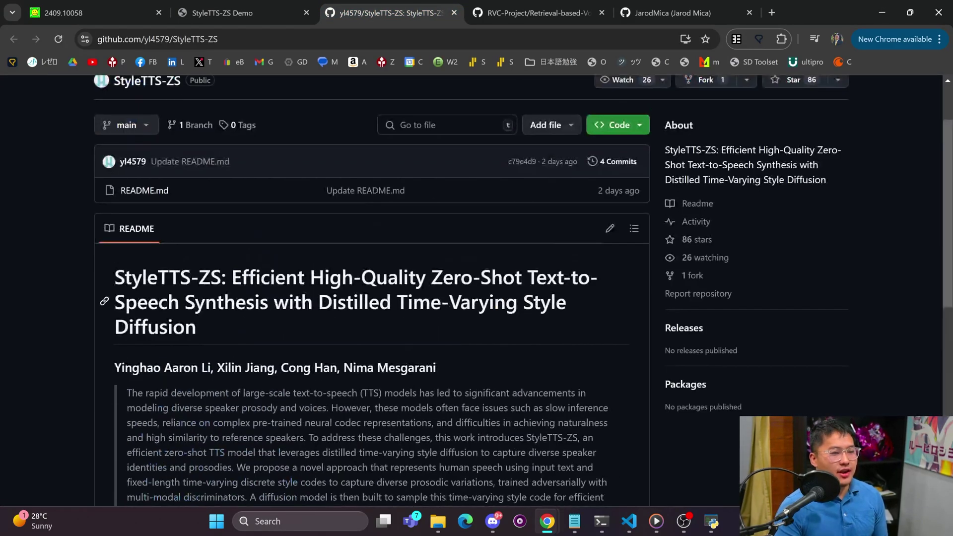
scroll(186, 306, "down", 1)
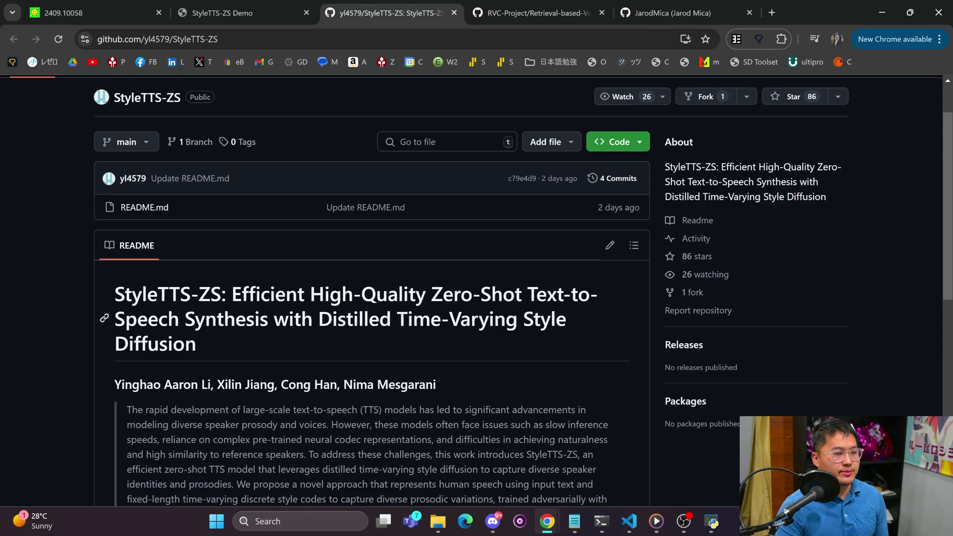
left_click_drag(114, 293, 210, 343)
left_click(209, 338)
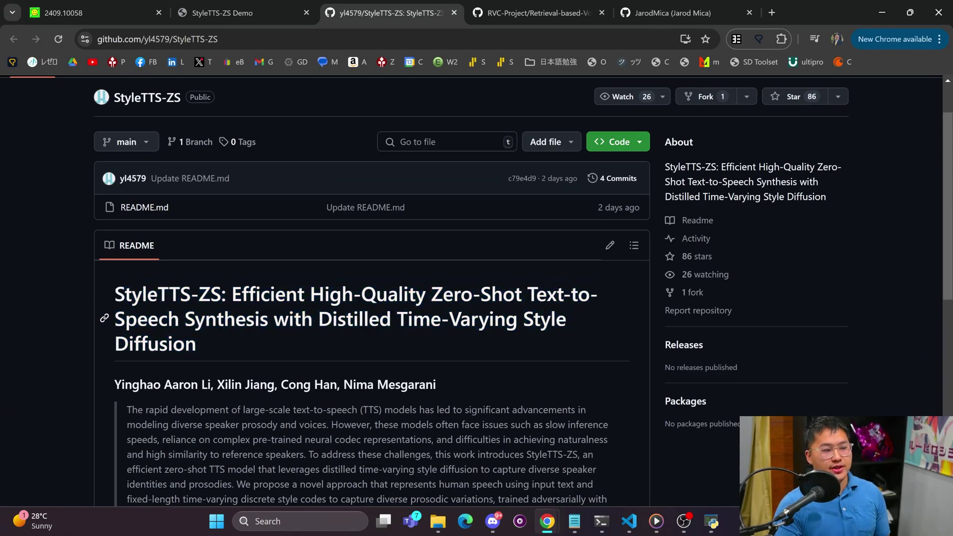
left_click_drag(114, 294, 216, 340)
left_click(216, 341)
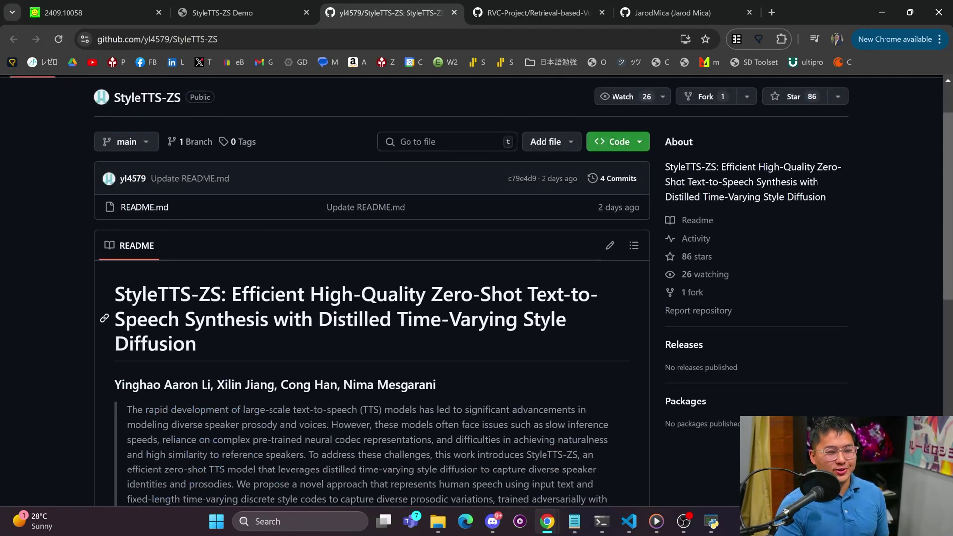
left_click_drag(114, 294, 194, 318)
left_click(79, 318)
Step: Select the closing part of the README abstract
scroll(93, 284, "down", 5)
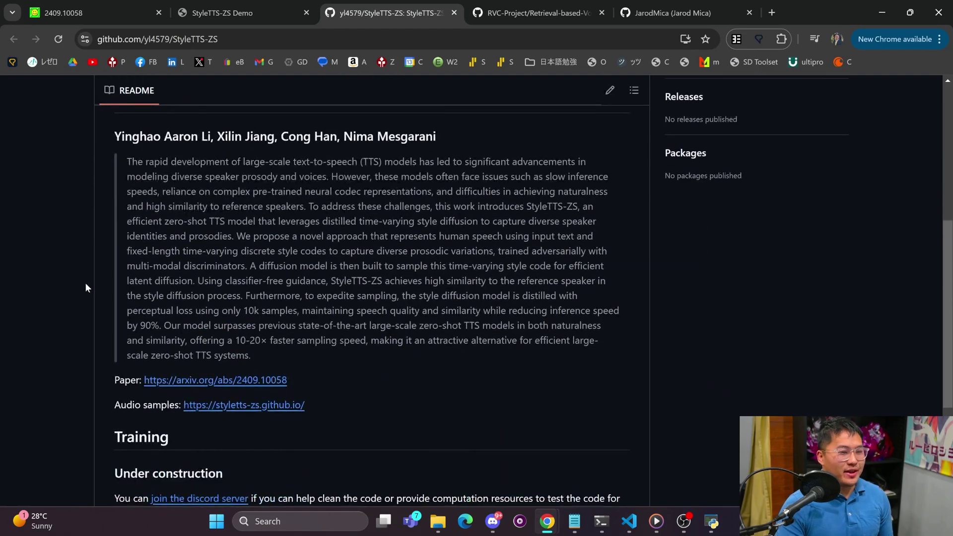
scroll(88, 290, "down", 3)
left_click_drag(272, 233, 127, 172)
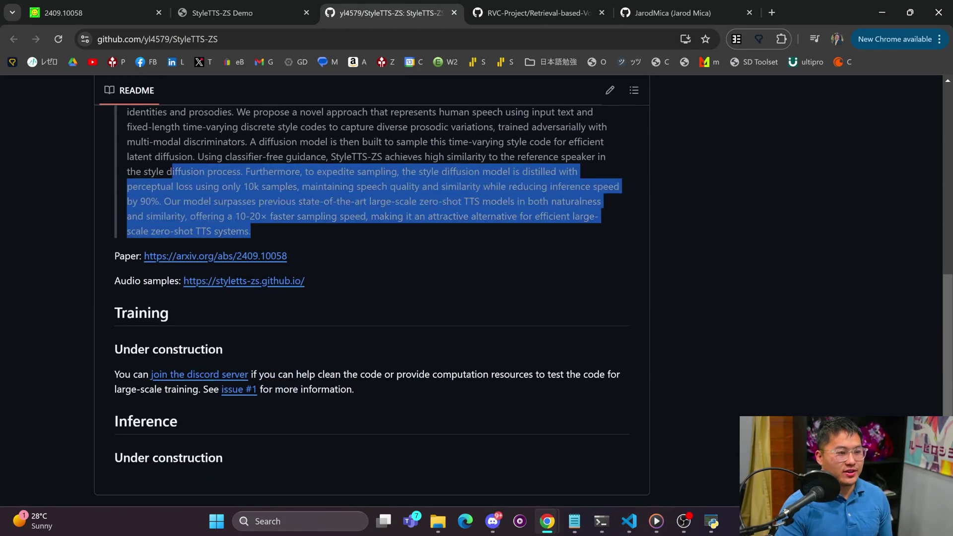
left_click(272, 234)
scroll(272, 234, "up", 5)
scroll(289, 227, "up", 2)
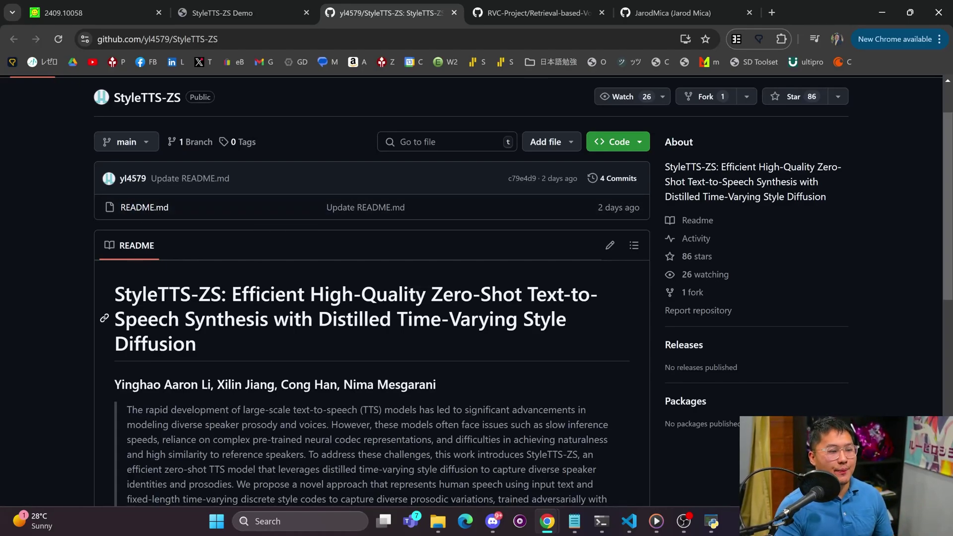
Step: Select the StyleTTS-ZS paper title twice, then the whole abstract paragraph
scroll(144, 272, "down", 1)
left_click_drag(114, 232, 205, 275)
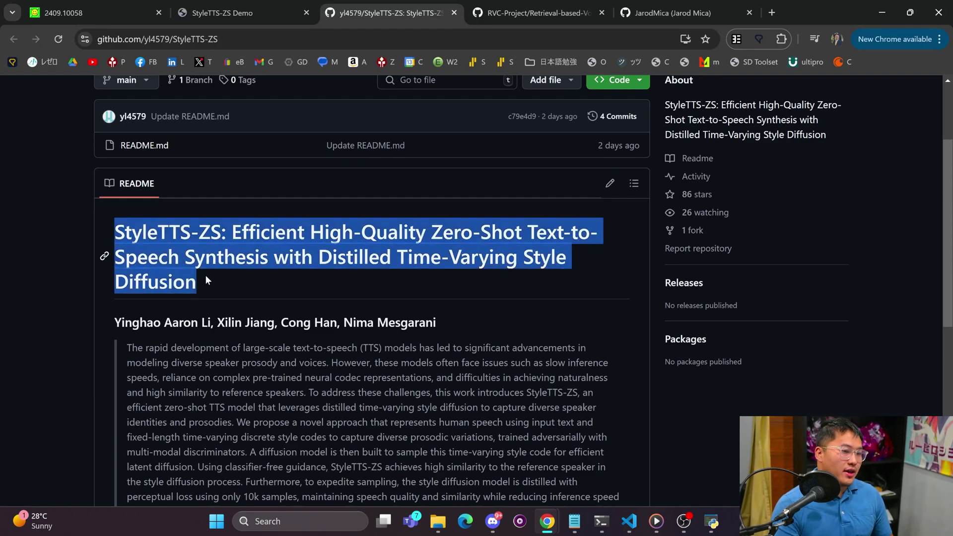
left_click(206, 275)
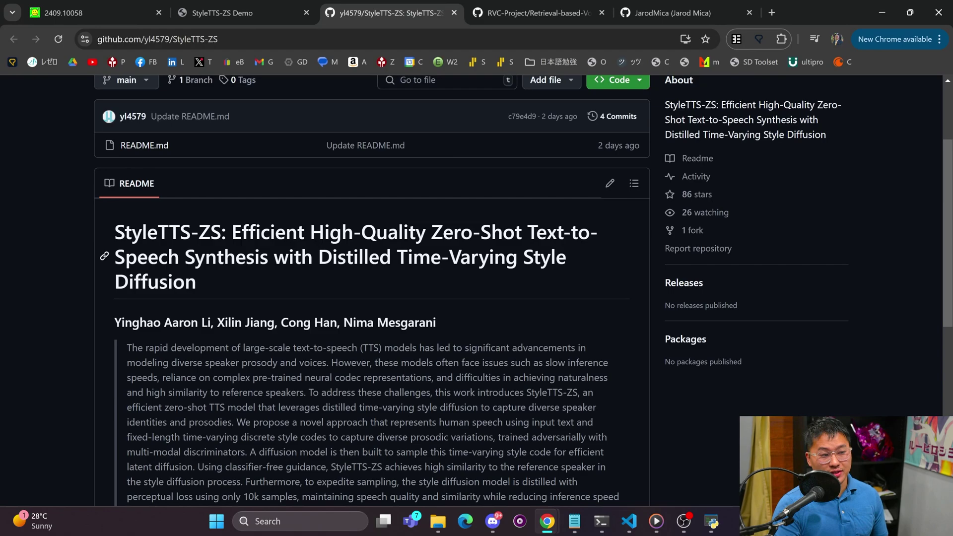
left_click_drag(115, 231, 231, 279)
left_click(231, 279)
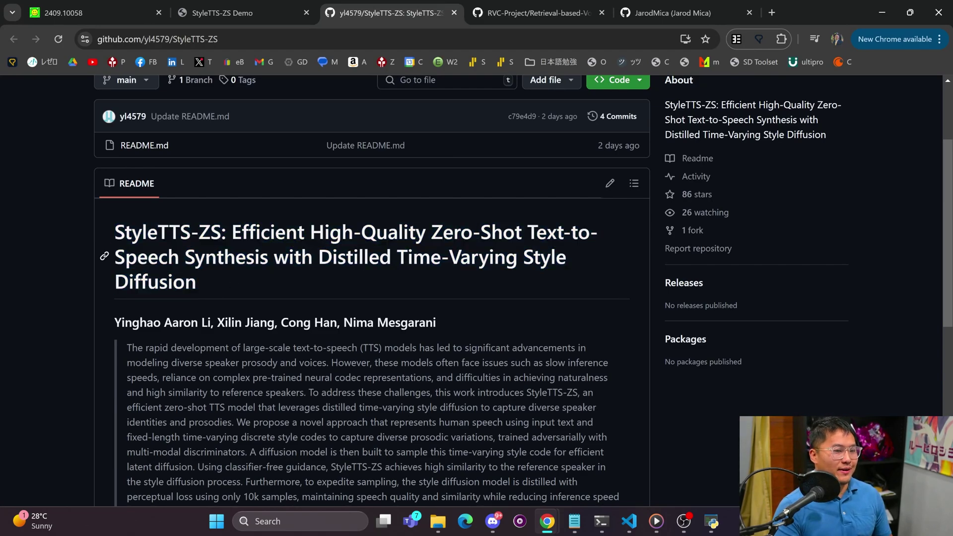
scroll(371, 290, "down", 4)
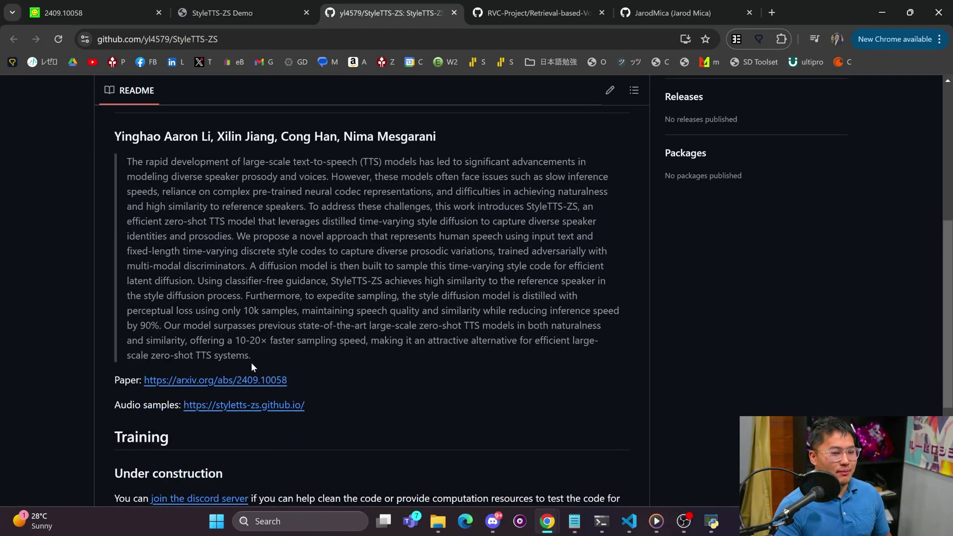
left_click_drag(251, 362, 125, 160)
left_click(363, 356)
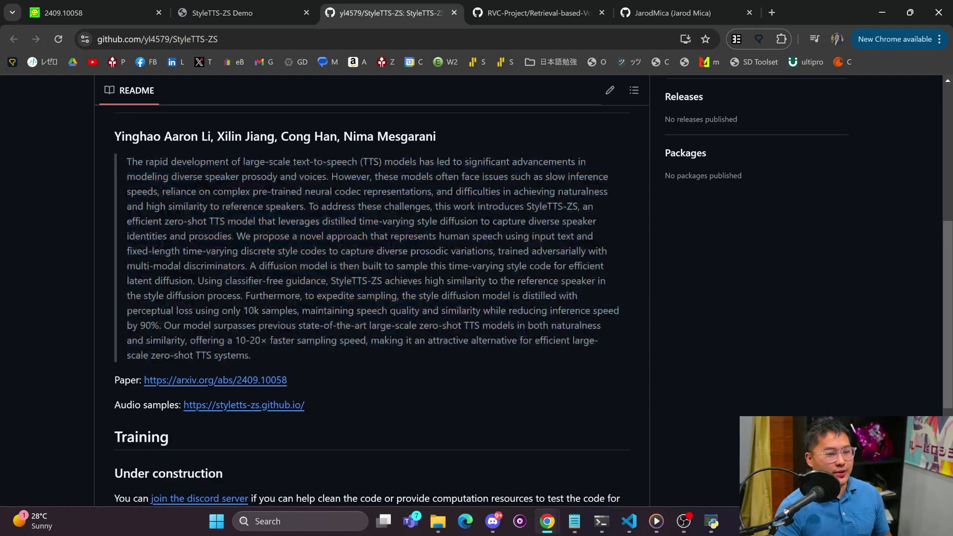
Step: Select the 'Under construction' heading, then bring up the StyleTTS-ZS code in VS Code
scroll(331, 345, "down", 3)
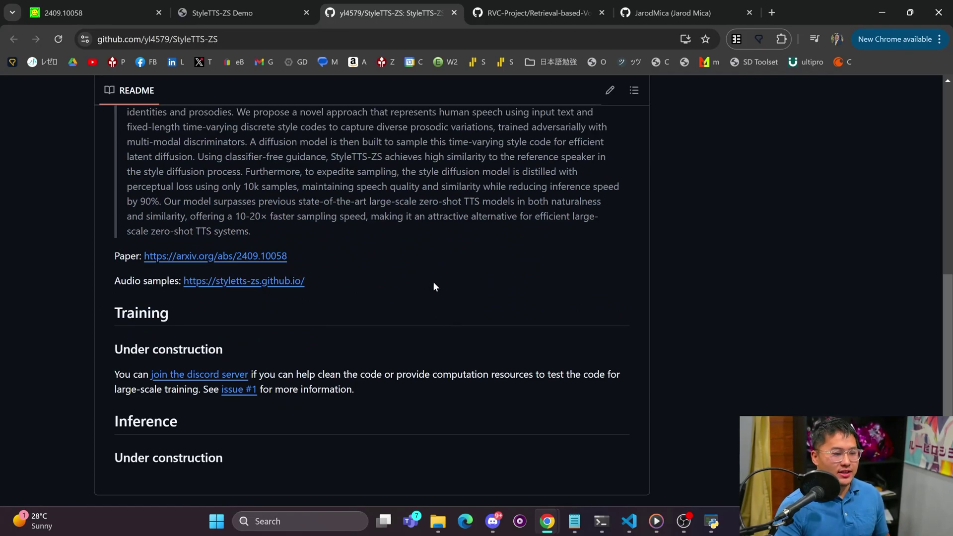
triple_click(169, 349)
left_click(516, 303)
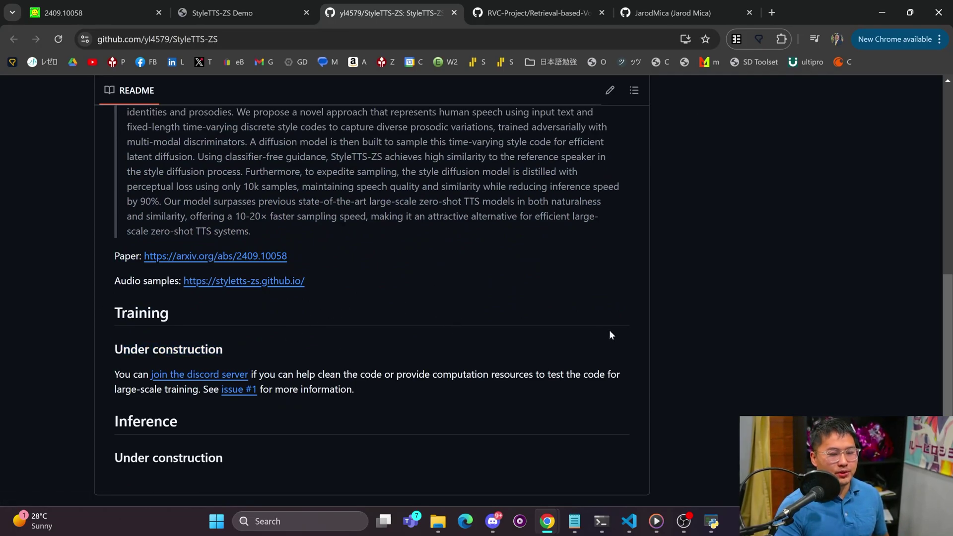
mouse_move(628, 521)
left_click(718, 459)
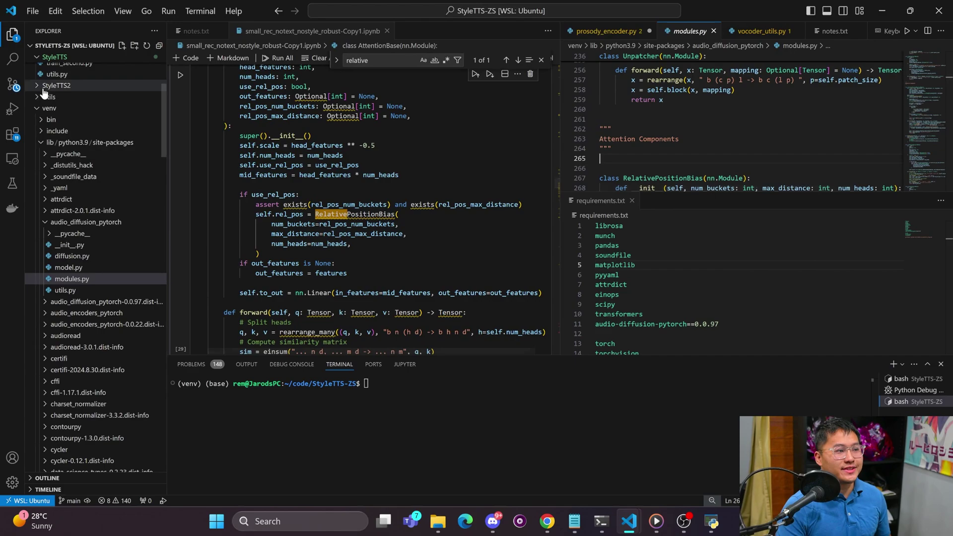
Step: Collapse venv and open prosody_encoder.py beside the notebook in a taller editor
left_click(157, 108)
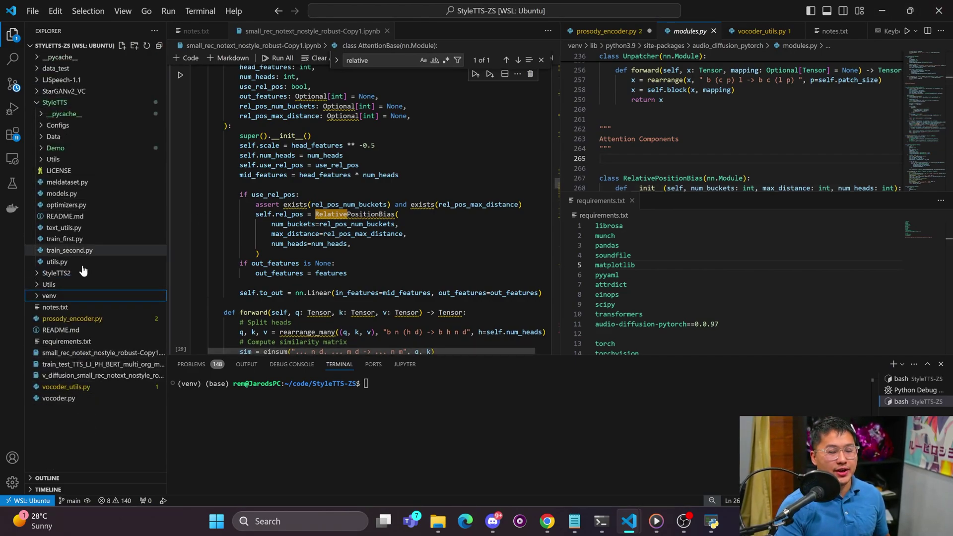
left_click(84, 354)
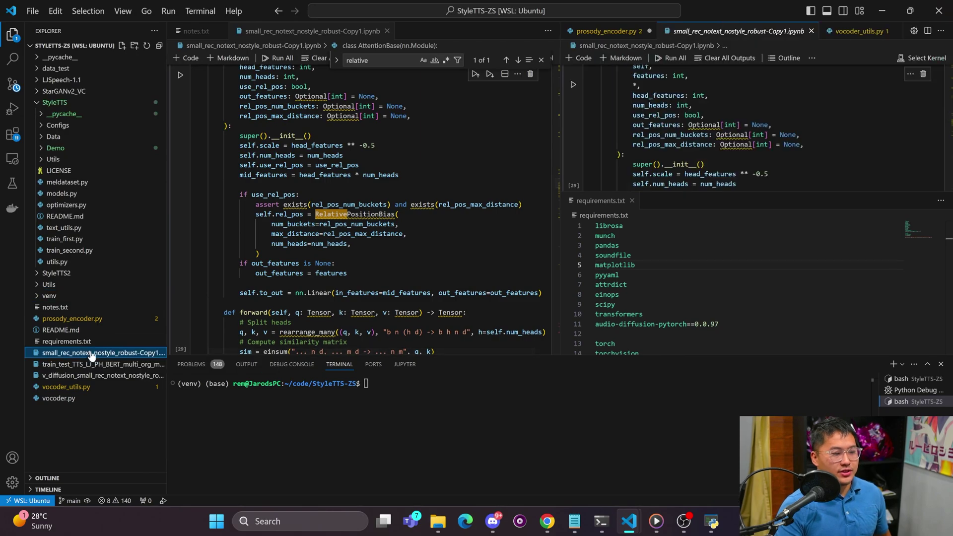
left_click(79, 319)
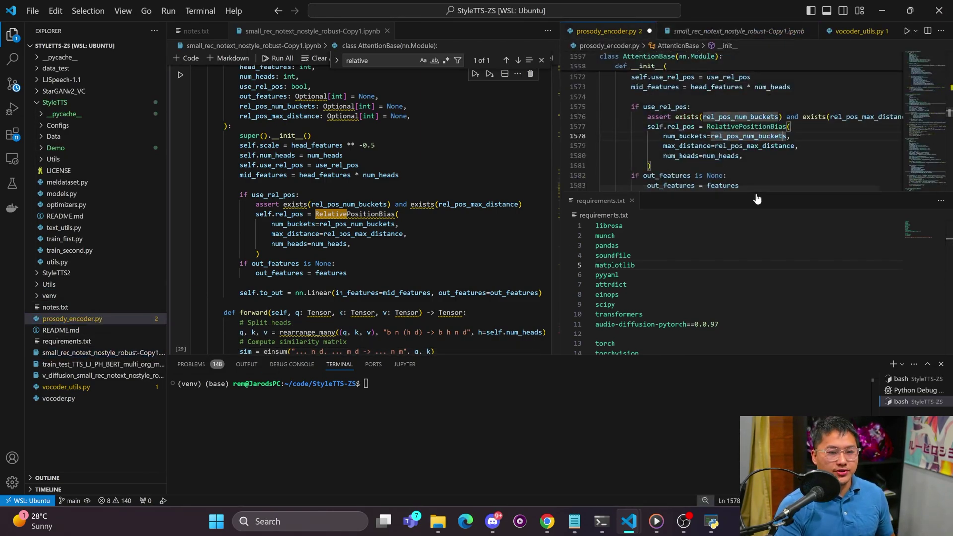
left_click_drag(759, 195, 760, 292)
left_click(775, 146)
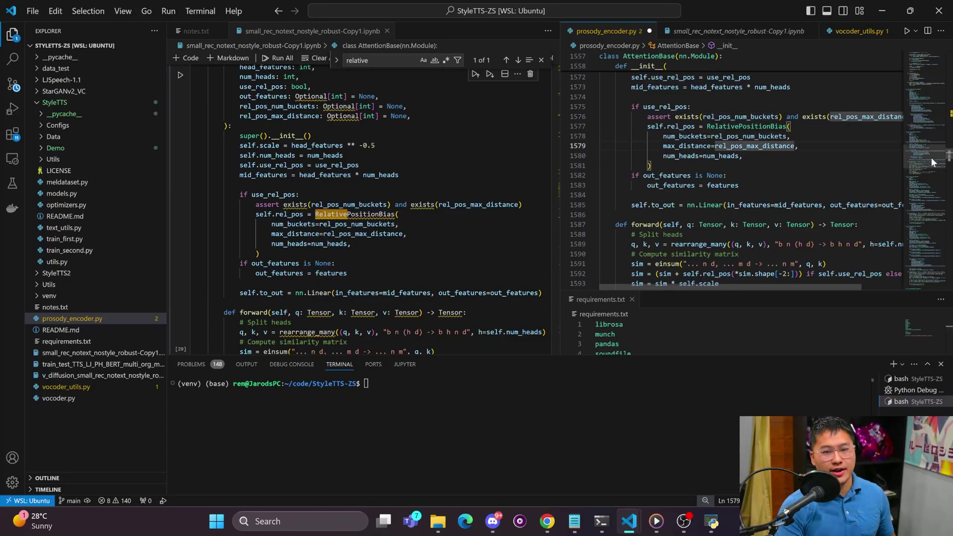
Step: Scroll down to the maximum_path function and select its docstring
left_click_drag(931, 154, 938, 63)
scroll(938, 63, "down", 10)
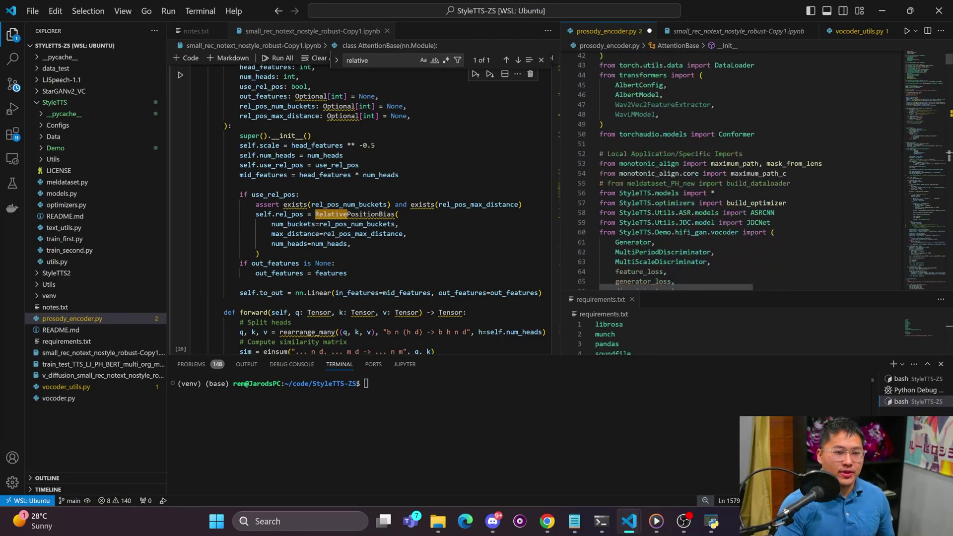
scroll(933, 65, "down", 10)
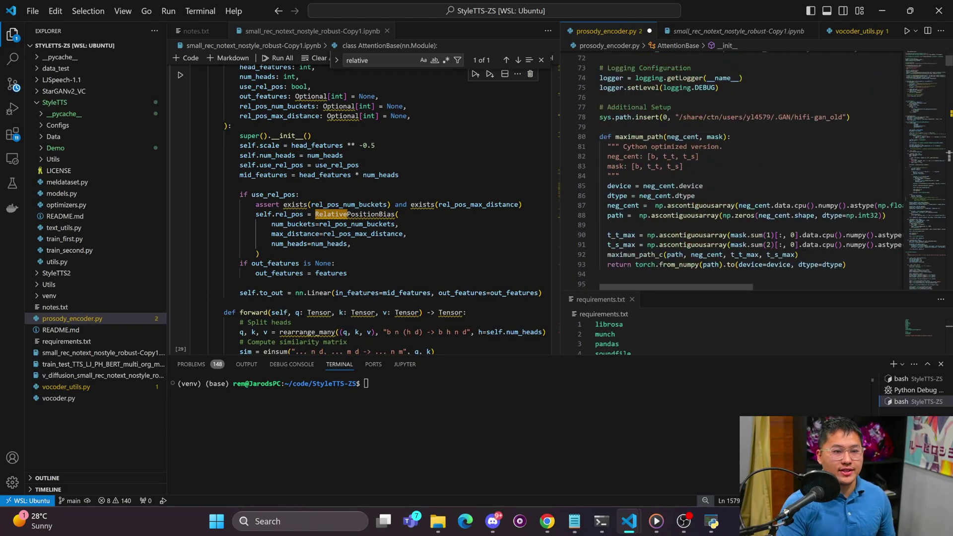
left_click(640, 137)
left_click_drag(599, 117, 684, 166)
key("Escape")
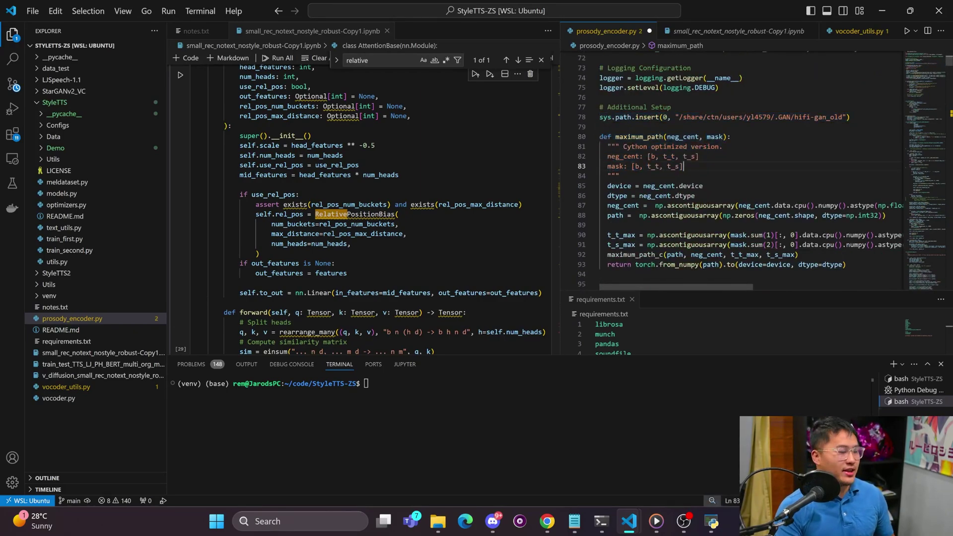
Step: Browse past line 854 of prosody_encoder.py, then go back to the Chrome GitHub page
left_click(929, 115)
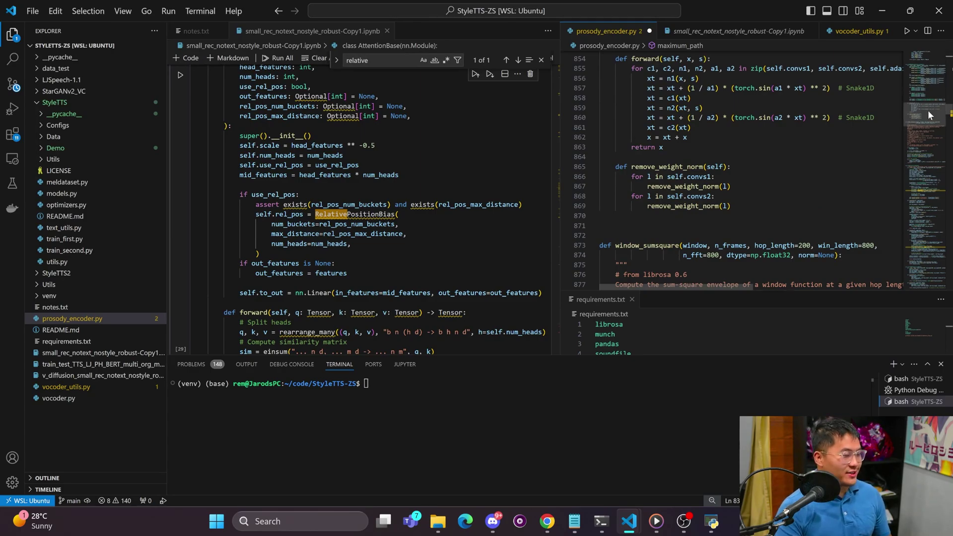
scroll(928, 111, "down", 15)
left_click_drag(930, 119, 930, 57)
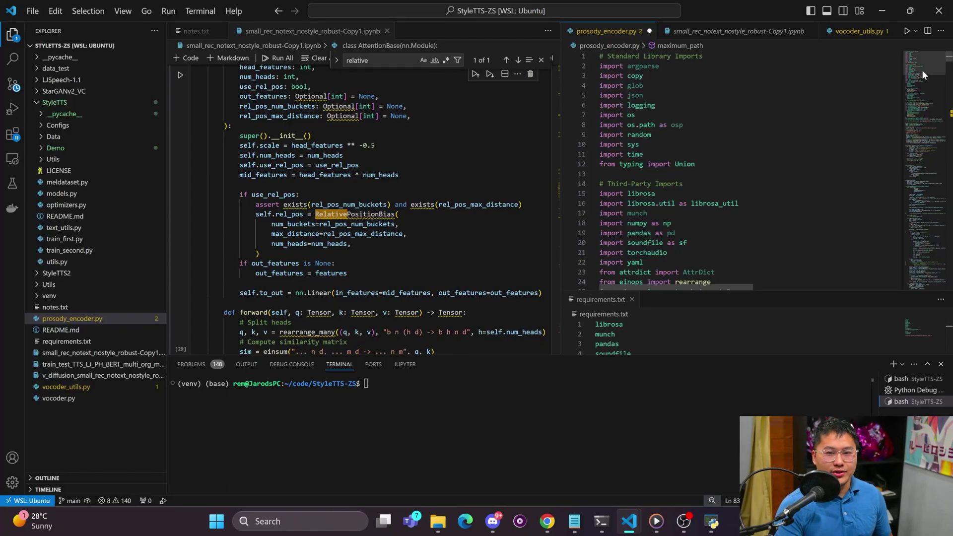
scroll(922, 70, "down", 20)
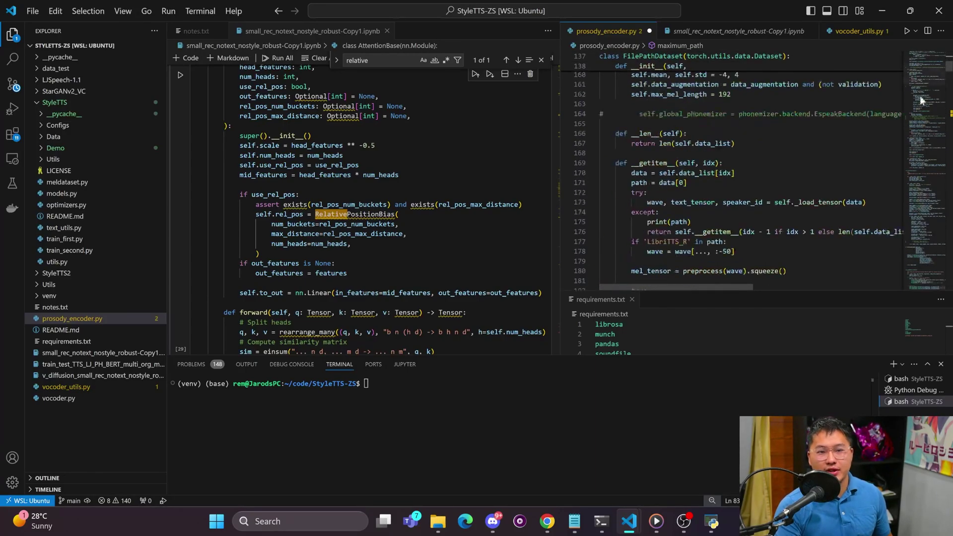
scroll(927, 81, "down", 20)
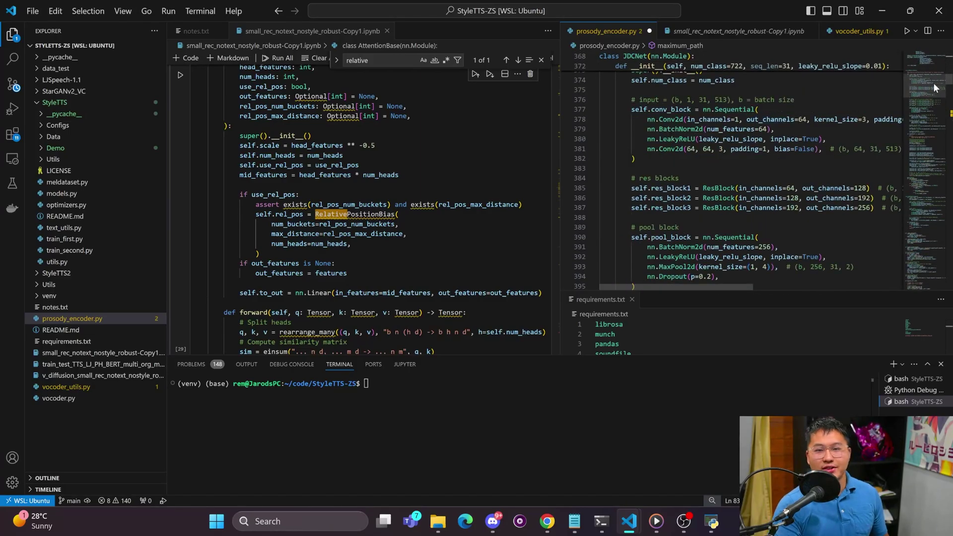
scroll(938, 106, "down", 20)
left_click_drag(938, 106, 938, 139)
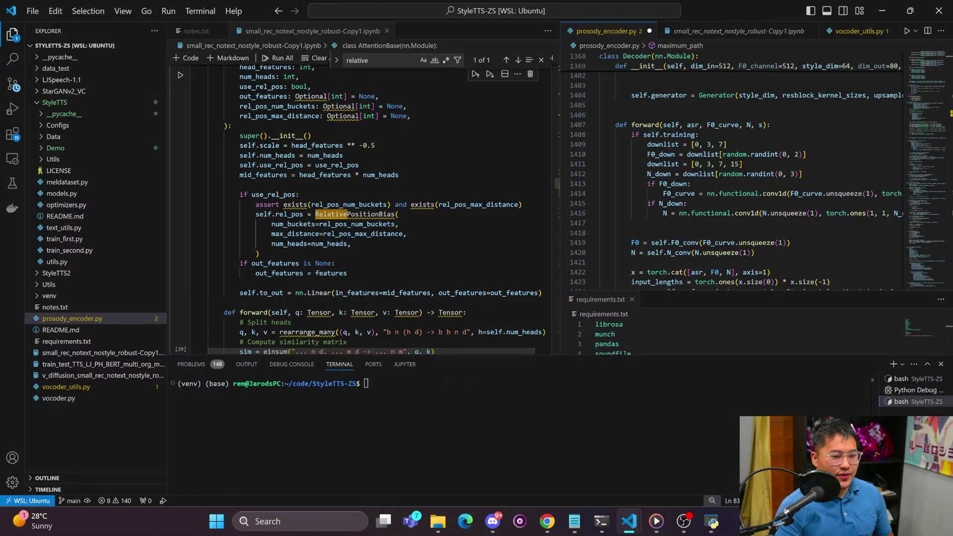
mouse_move(547, 522)
left_click(588, 461)
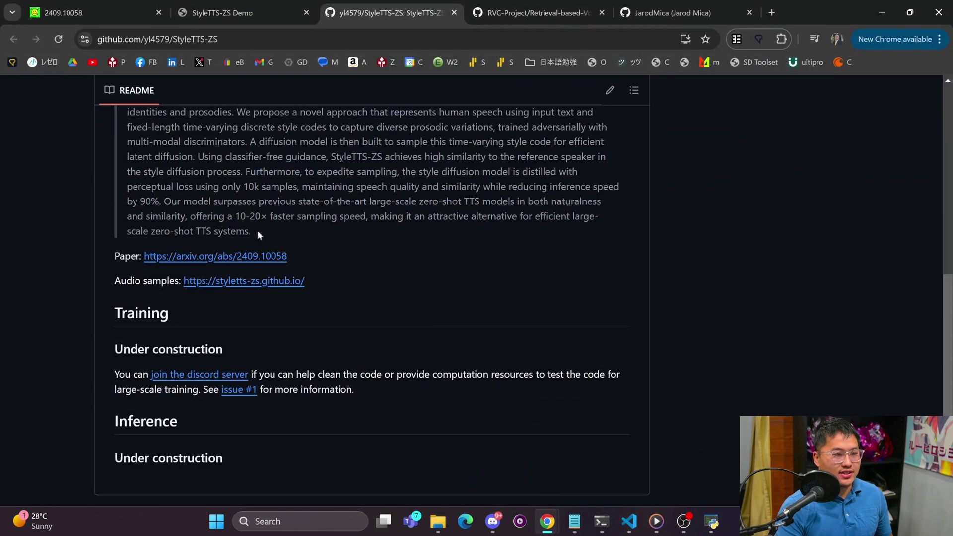
scroll(257, 230, "up", 10)
scroll(242, 270, "down", 2)
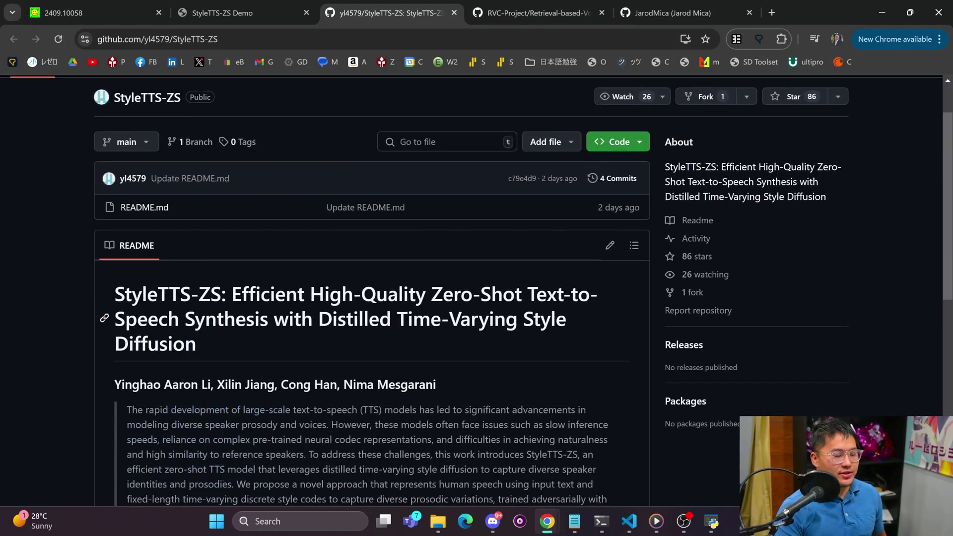
triple_click(226, 344)
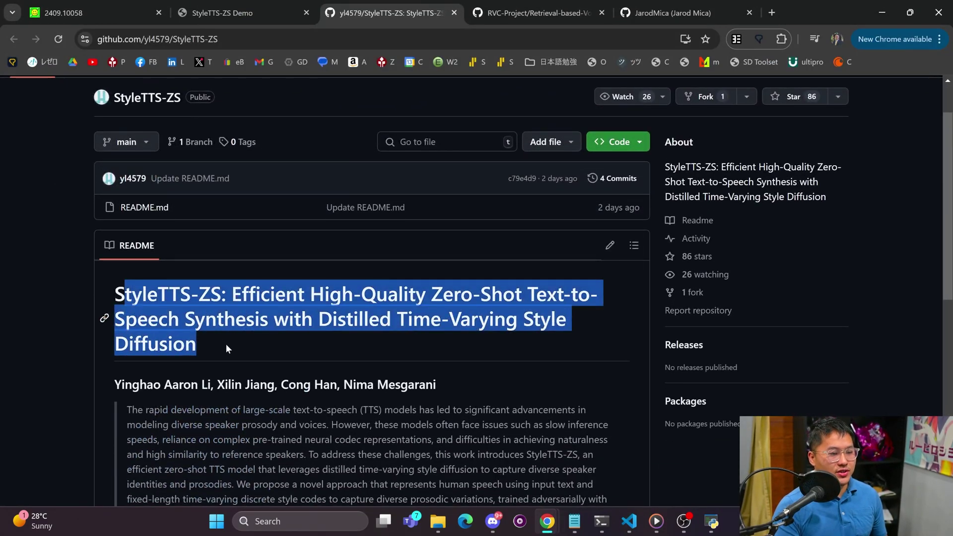
left_click(213, 350)
triple_click(203, 347)
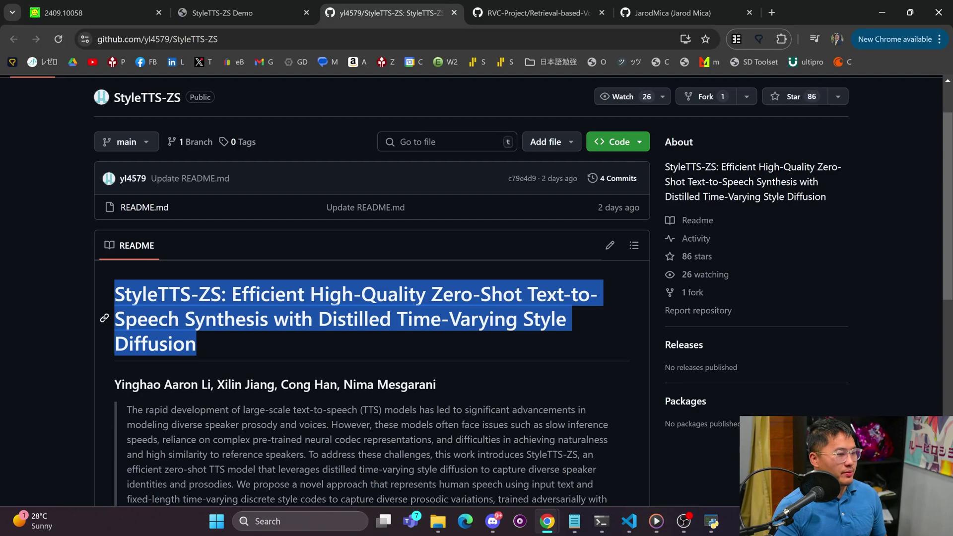
left_click(203, 341)
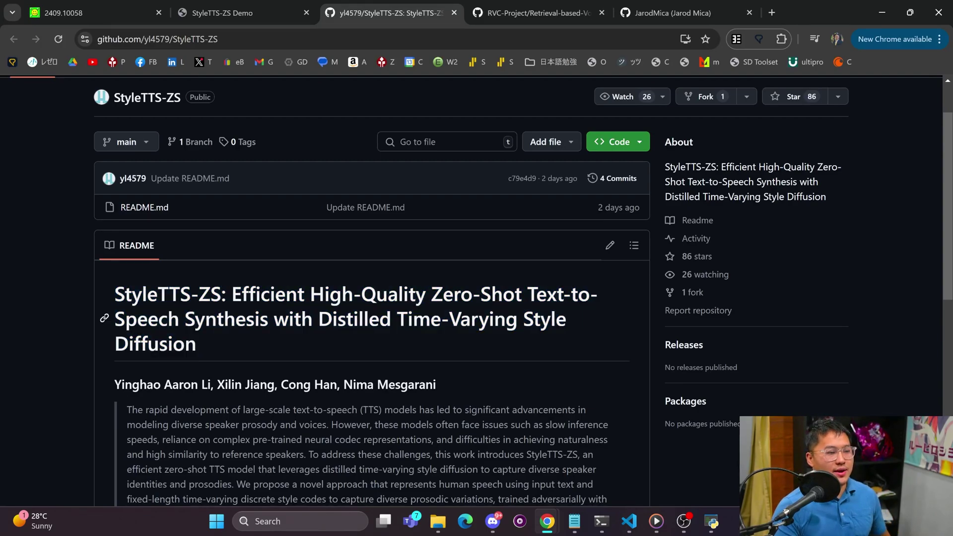
triple_click(251, 342)
left_click(251, 342)
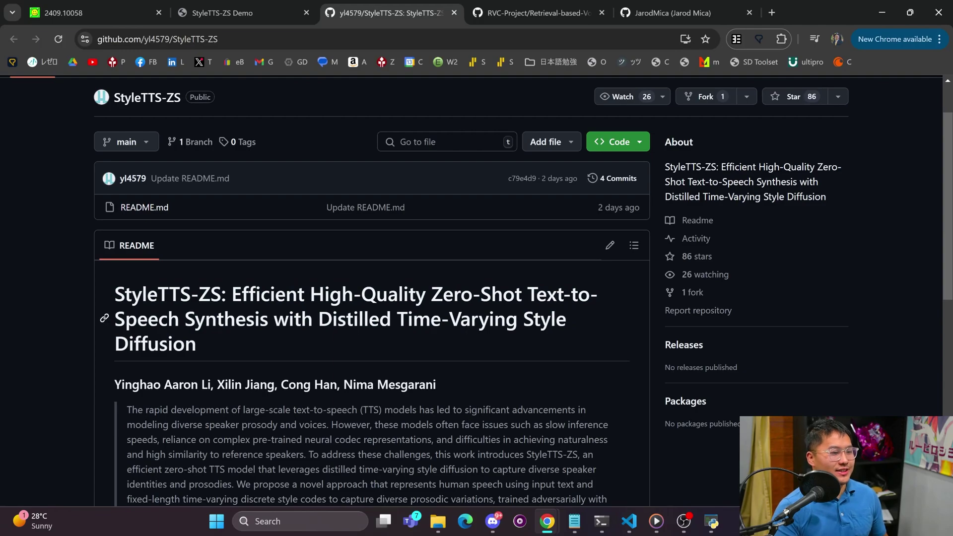
left_click_drag(114, 294, 221, 295)
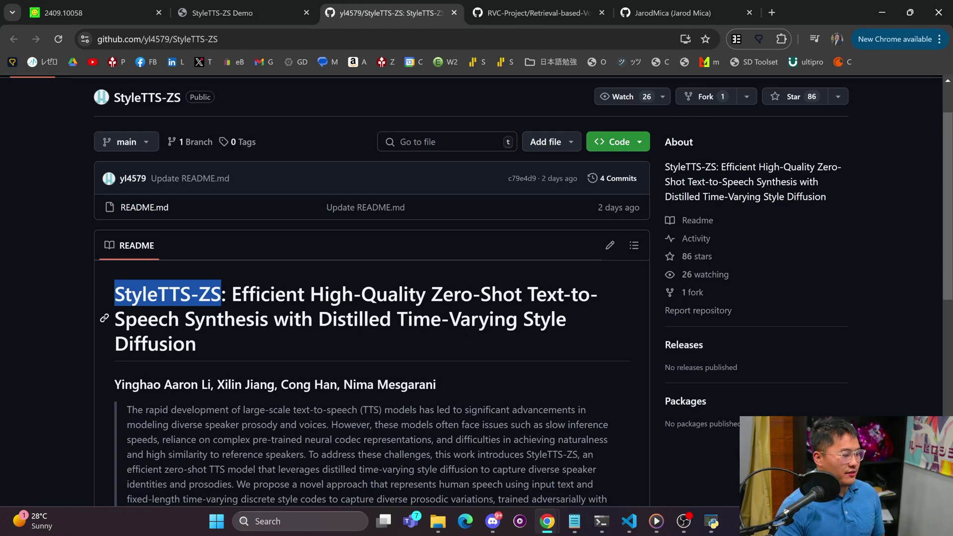
scroll(201, 341, "down", 1)
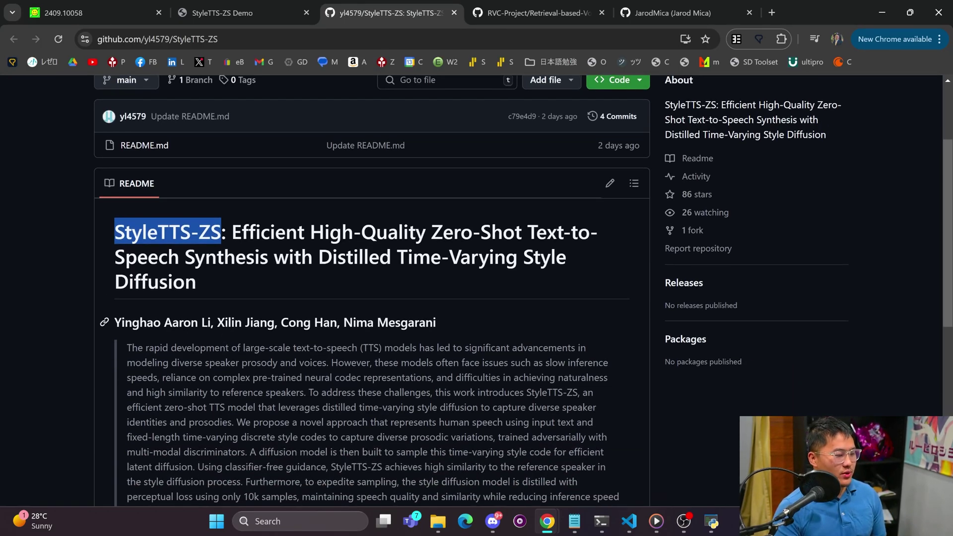